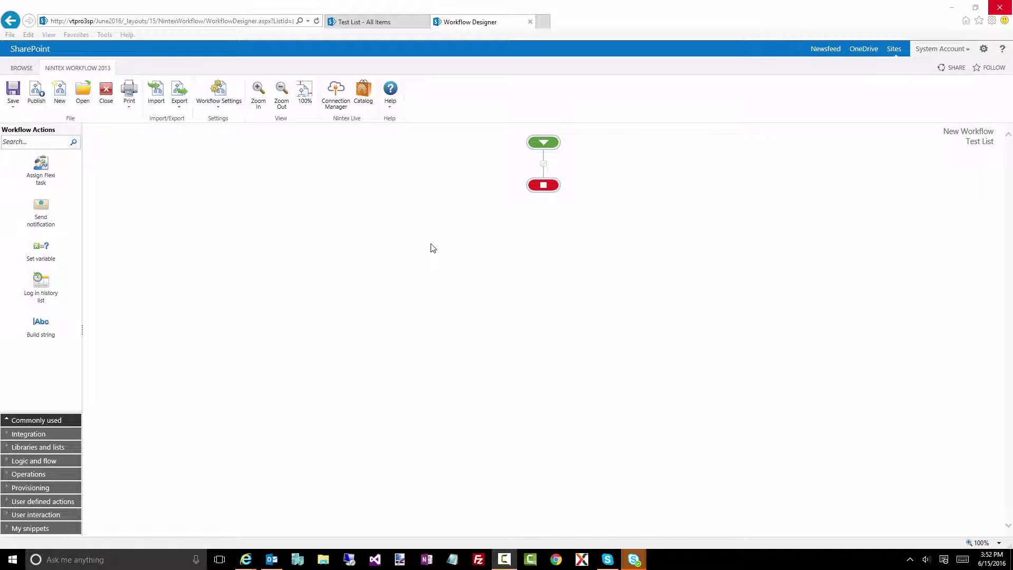
Create a new workflow variable of type Collection named collData.
left_click(217, 110)
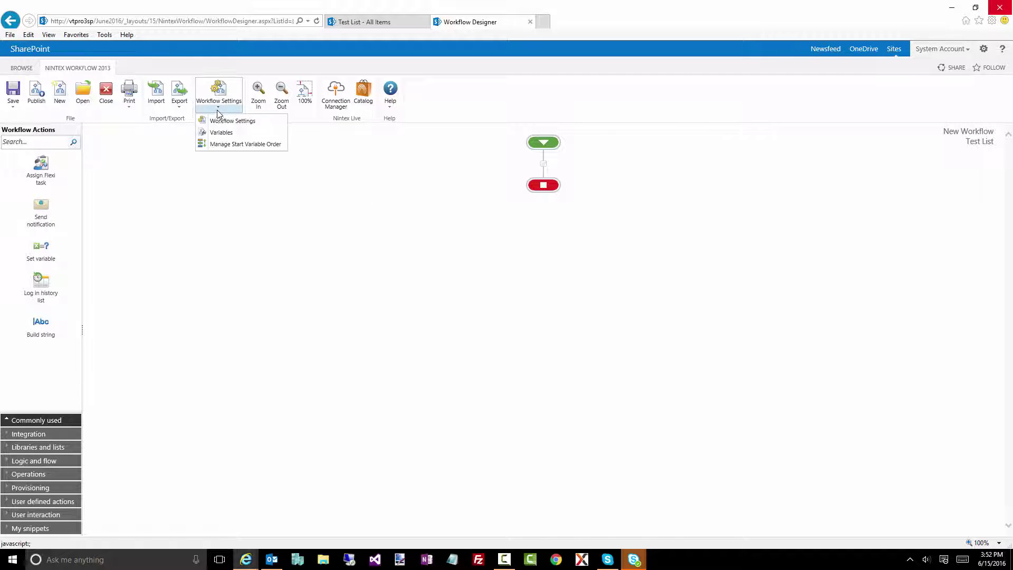
left_click(225, 133)
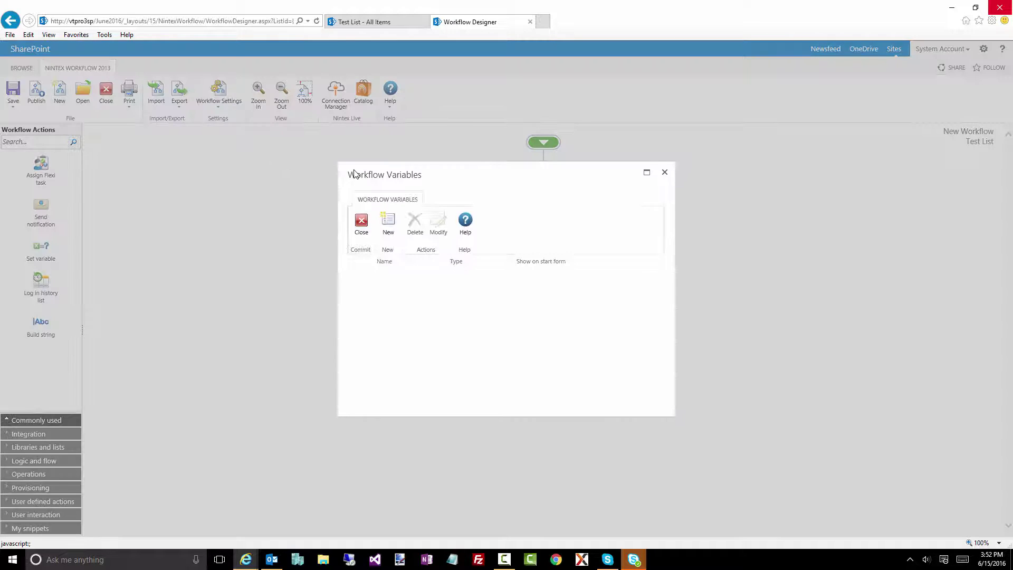
left_click(388, 222)
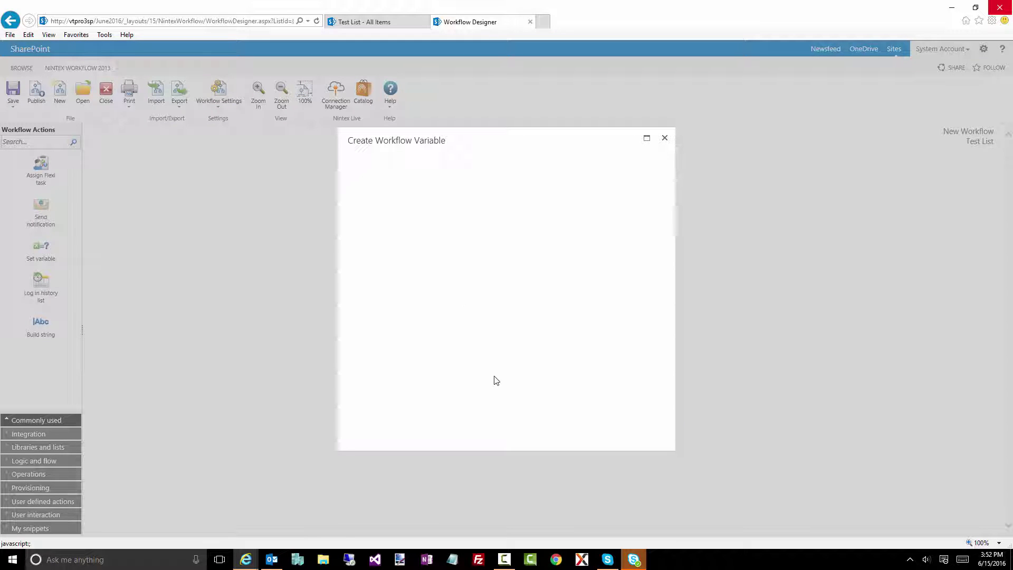
left_click(549, 302)
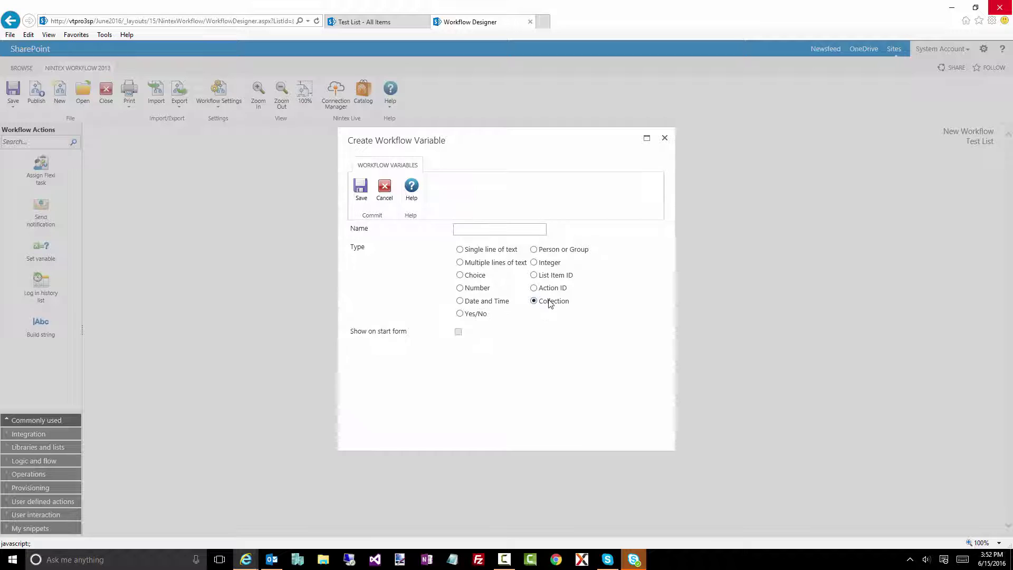
left_click(488, 229)
type("col")
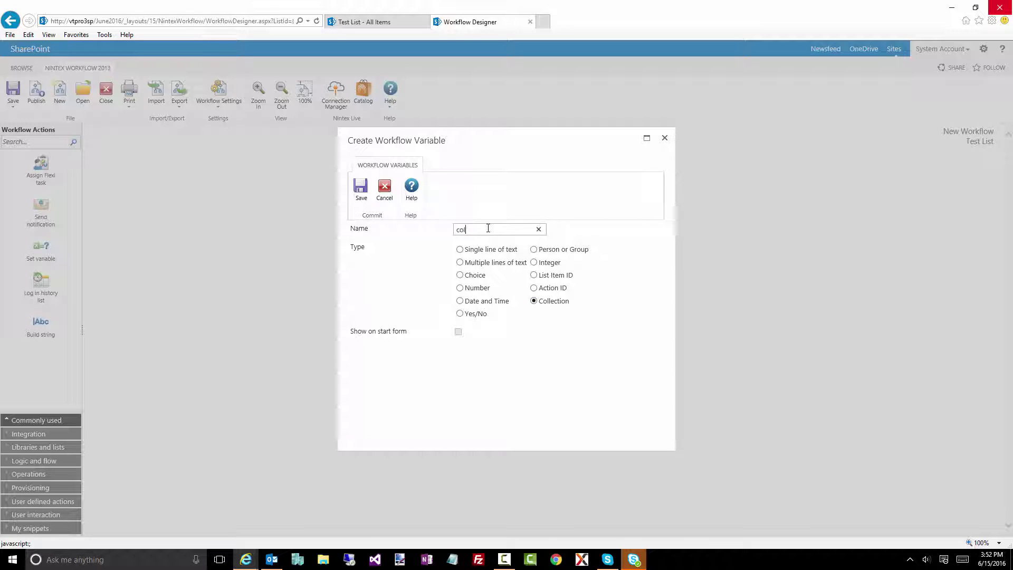
type("lData")
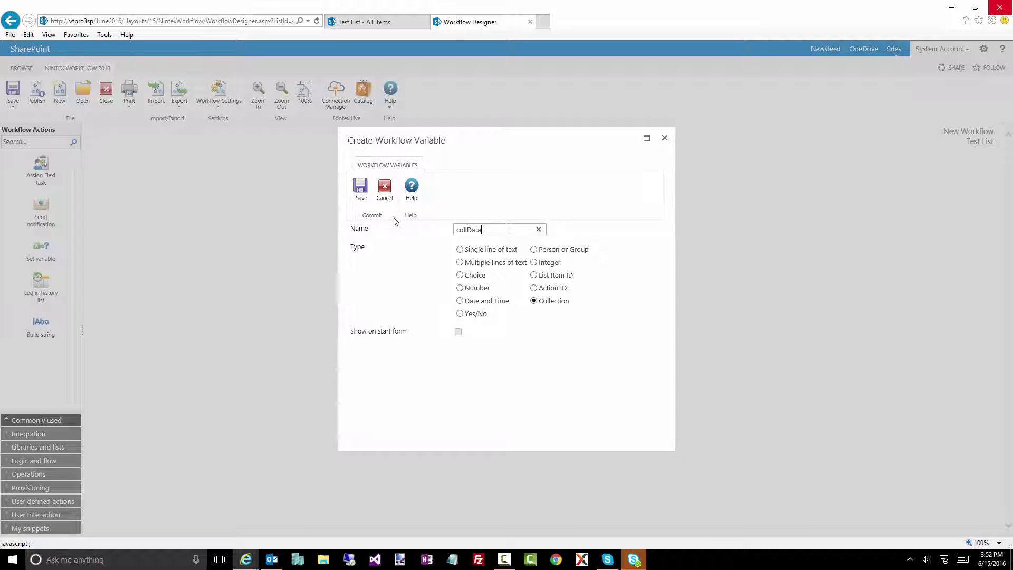
Save collData and add a Number variable named numData.
left_click(360, 191)
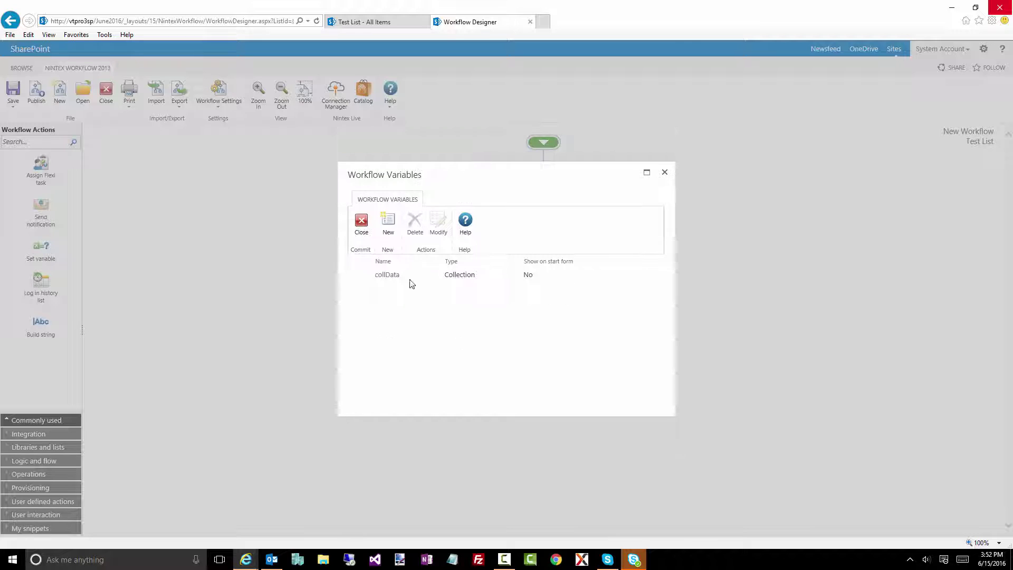
left_click(392, 228)
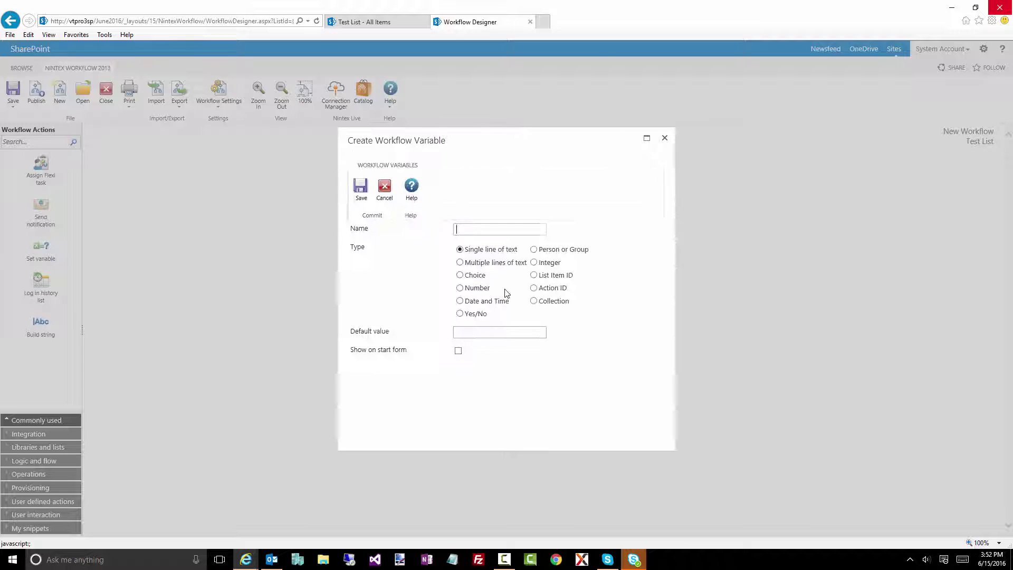
left_click(473, 289)
left_click(473, 230)
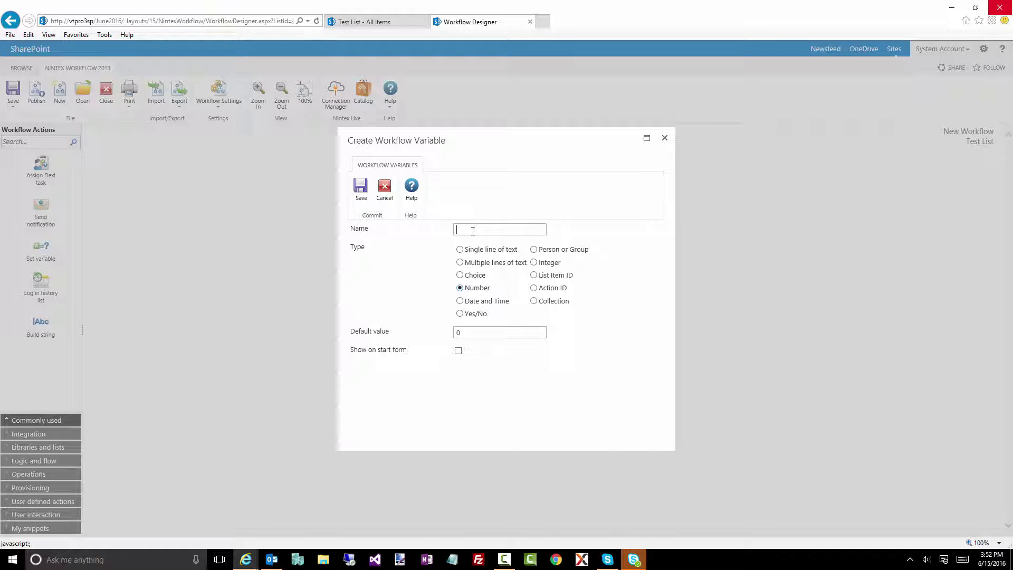
type("numData")
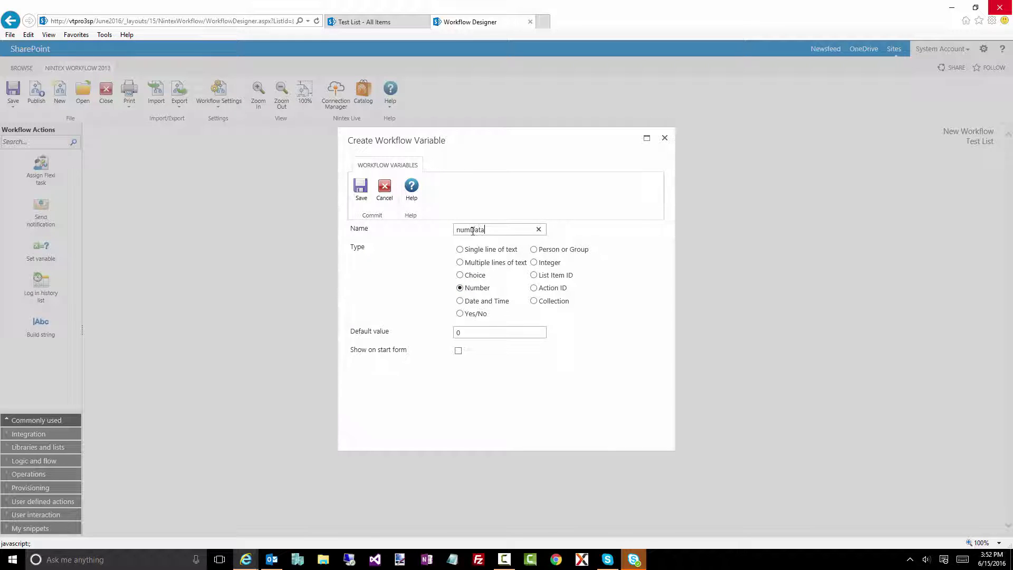
left_click(362, 189)
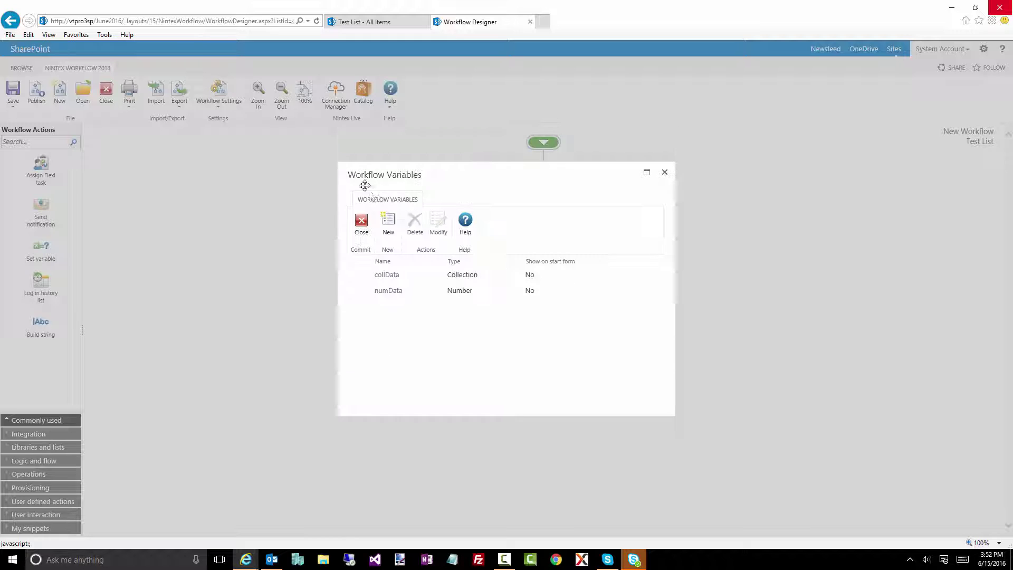
Add a Number variable named numIndex and close the Workflow Variables list.
left_click(388, 222)
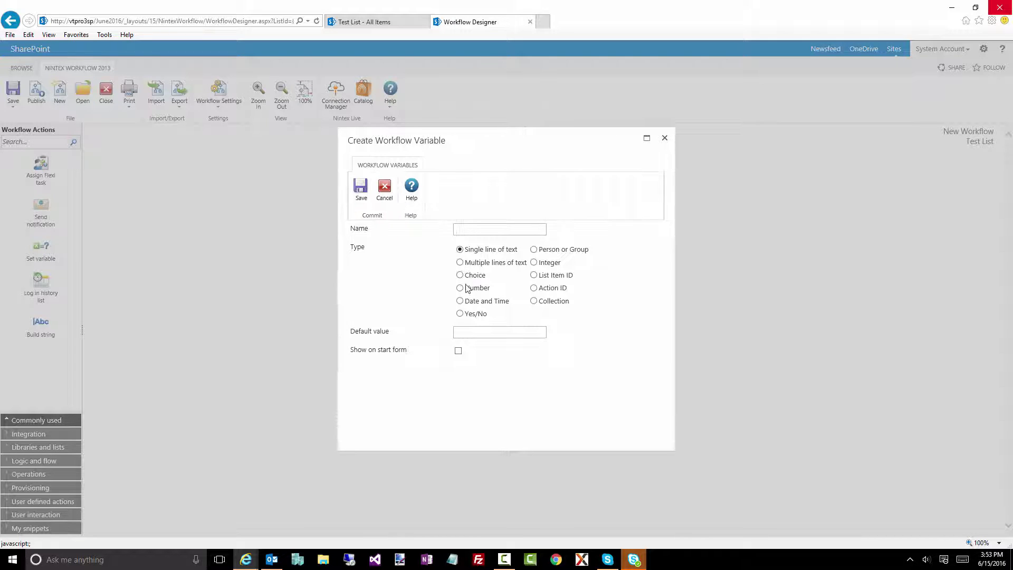
left_click(466, 287)
left_click(465, 230)
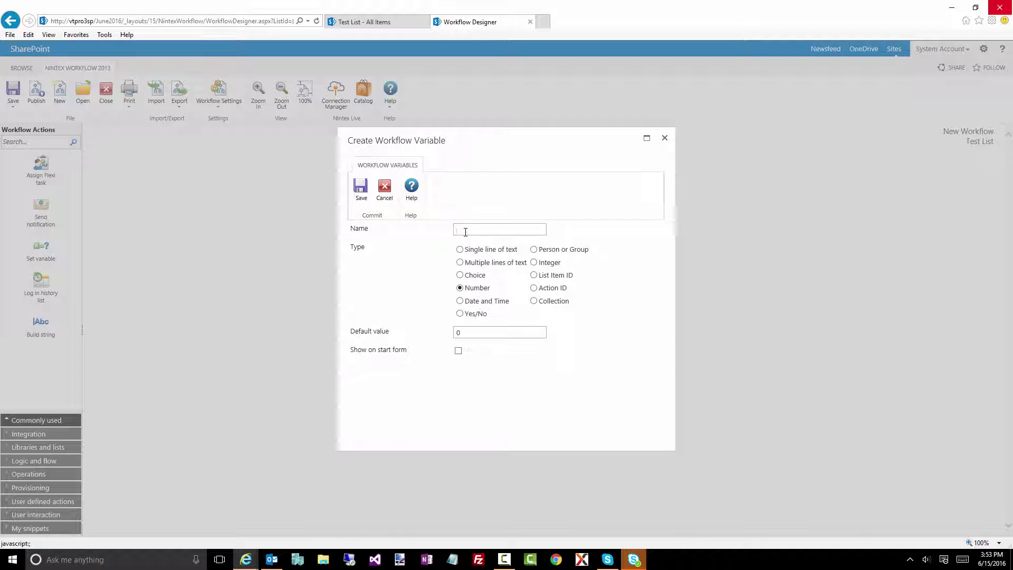
type("numIndex")
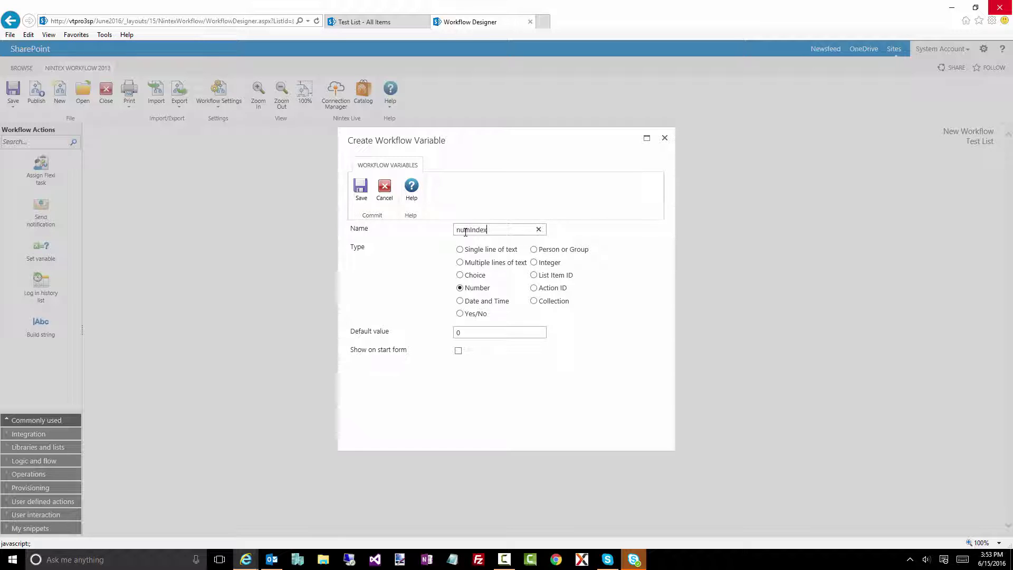
left_click(361, 191)
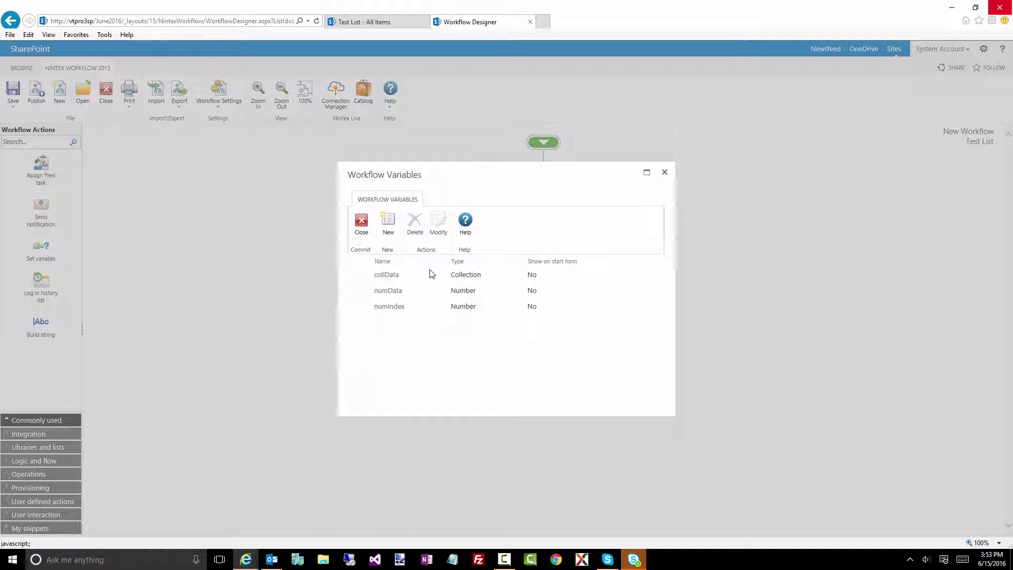
left_click(361, 222)
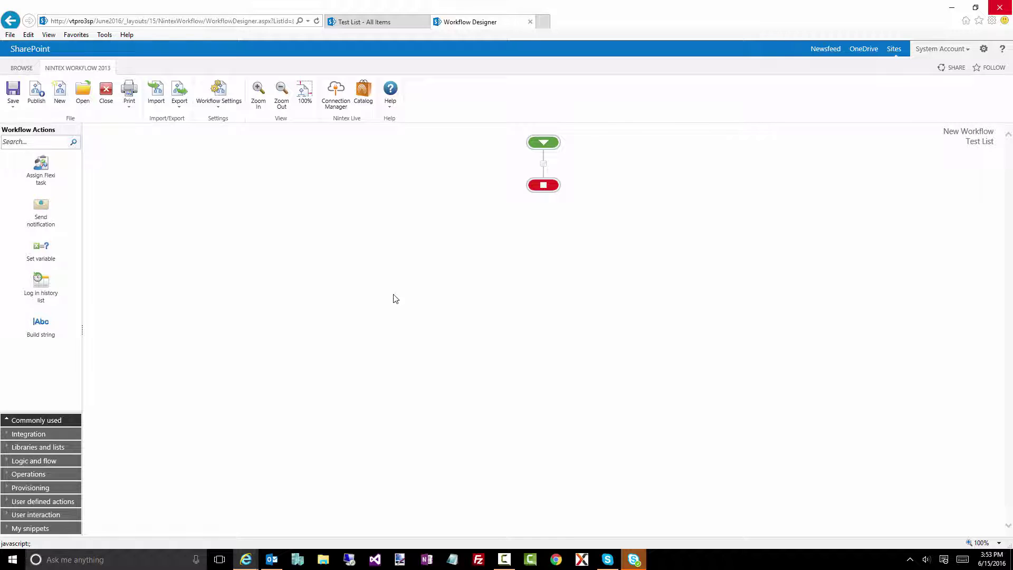
Place an Action set between the workflow's start and end.
left_click(10, 139)
type("action")
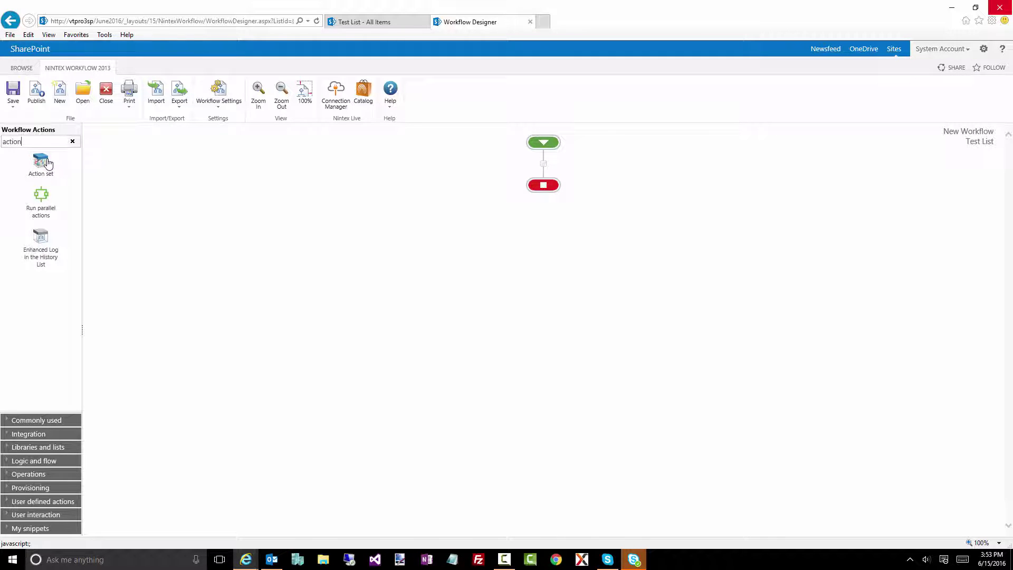
left_click_drag(48, 163, 546, 166)
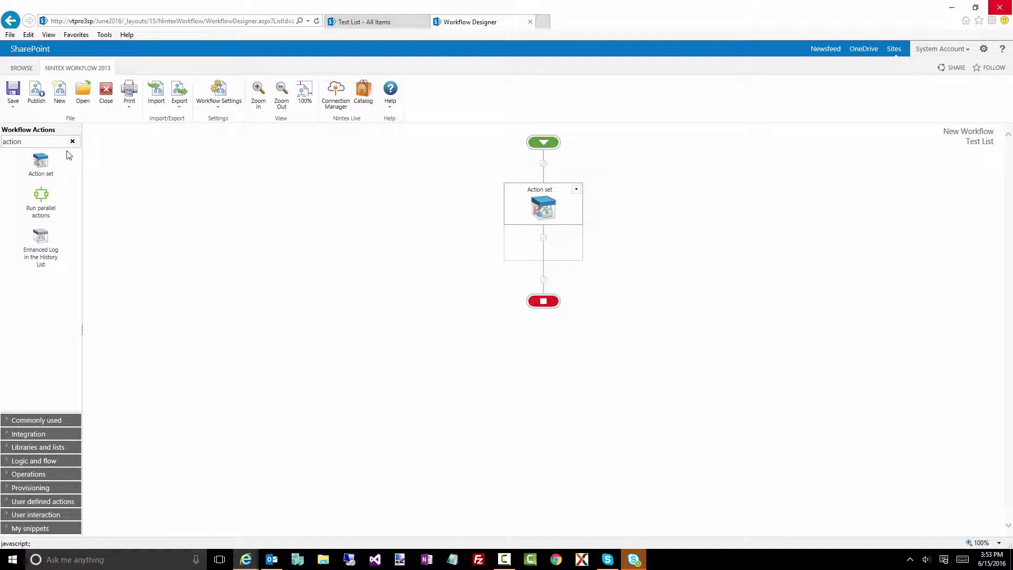
Drop a Regular expression action inside the Action set.
double_click(41, 141)
type("regul")
left_click_drag(40, 163, 538, 248)
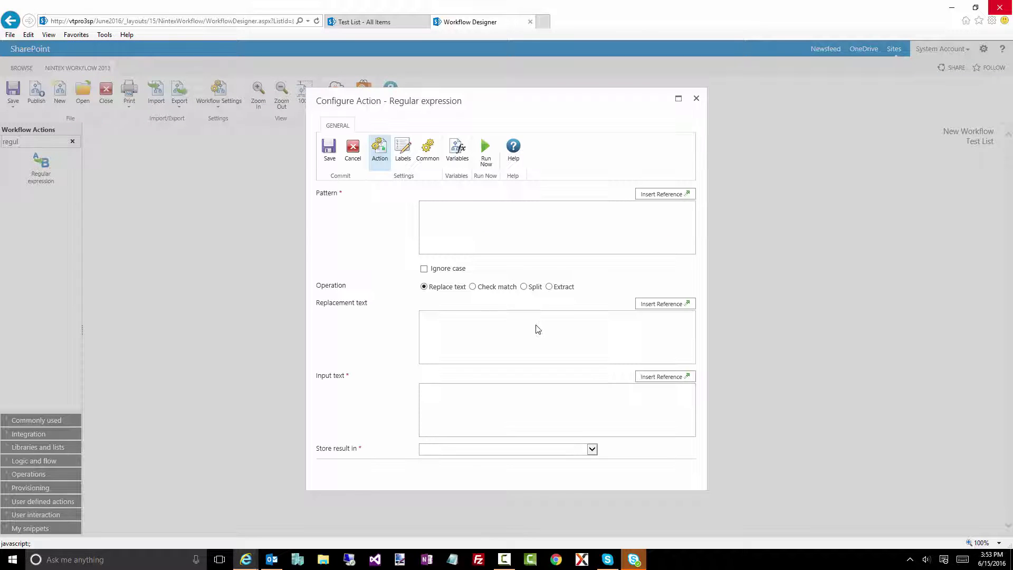
Configure a Split on ';' of input 1;4;6;7;3;45;8;5;3;8, storing the result in collData.
left_click(502, 227)
left_click(524, 287)
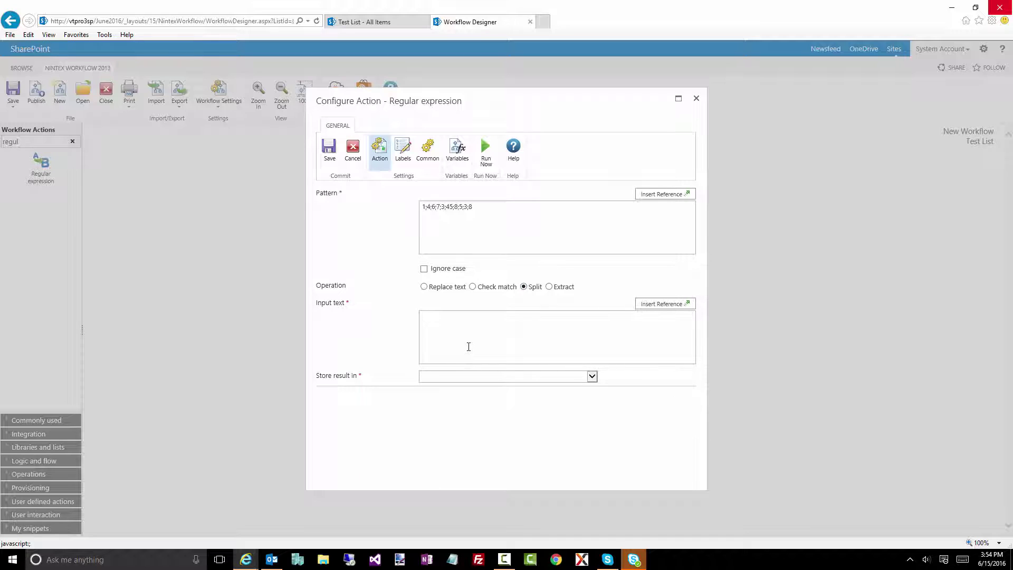
left_click_drag(493, 222, 271, 165)
key("ctrl+c")
key("BackSpace")
left_click(449, 338)
key("ctrl+v")
left_click(469, 377)
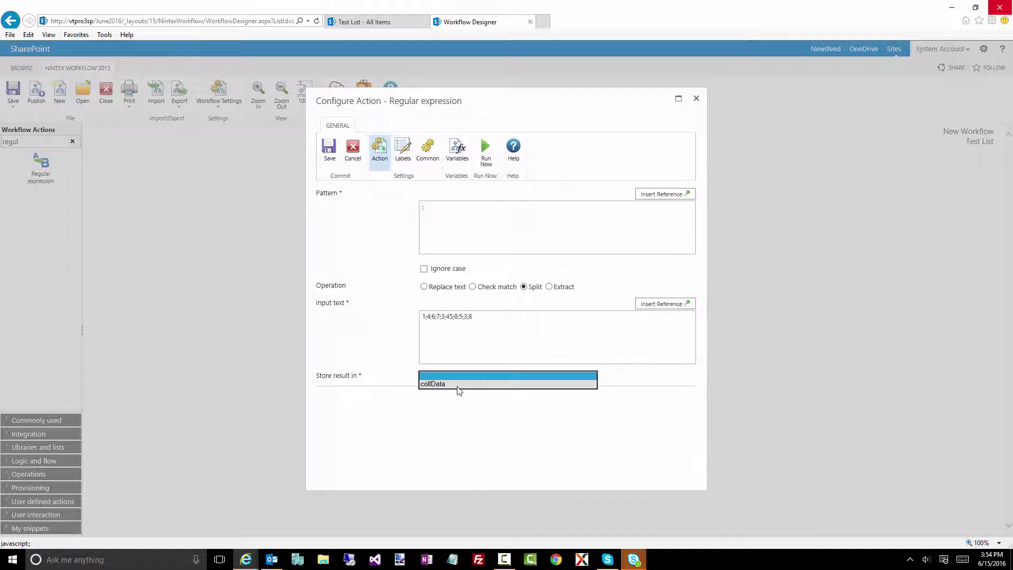
left_click(457, 385)
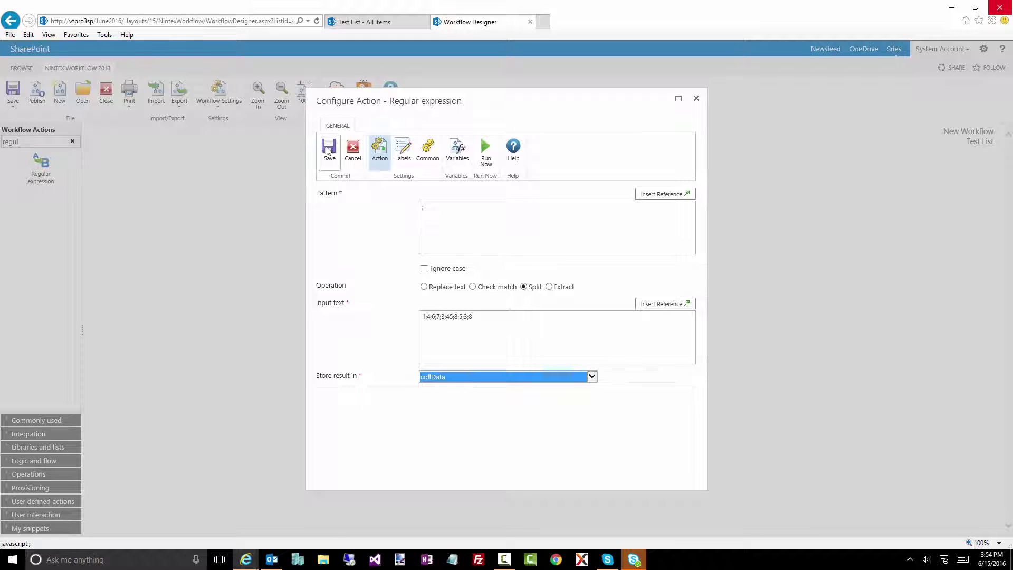
left_click(486, 168)
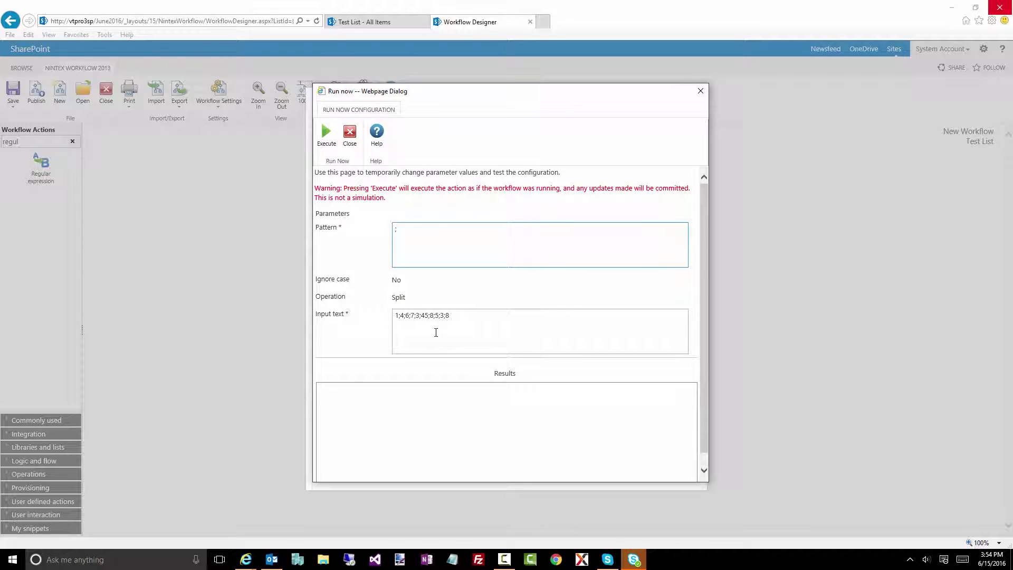
left_click(326, 136)
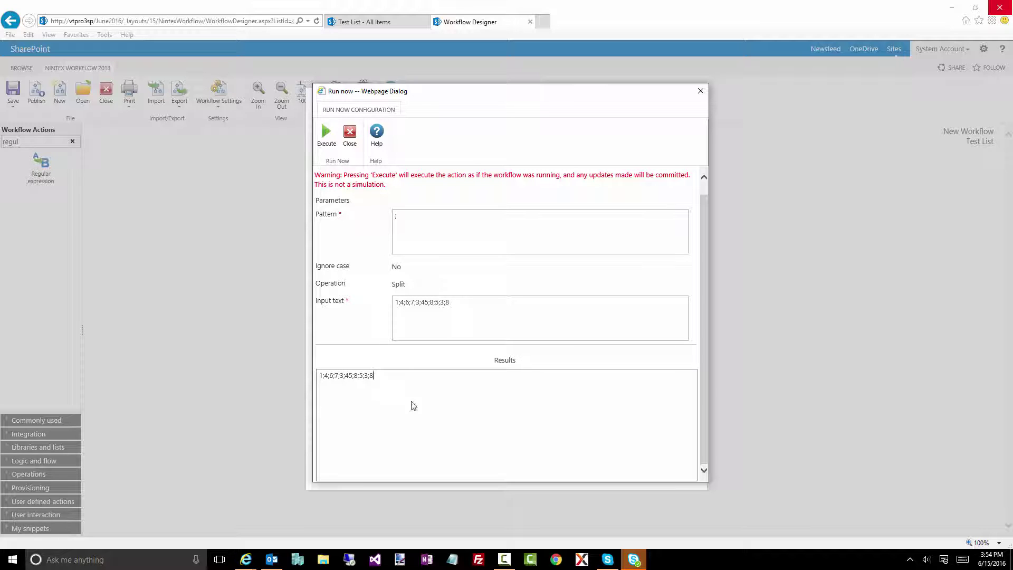
left_click(350, 135)
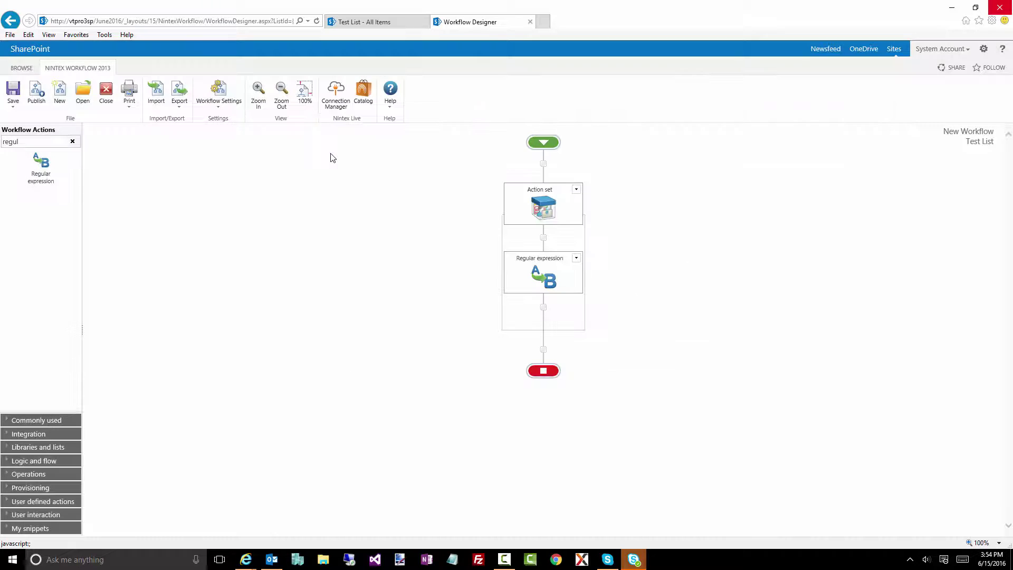
Save the Regular expression settings and minimize the Action set.
left_click(329, 151)
left_click(577, 189)
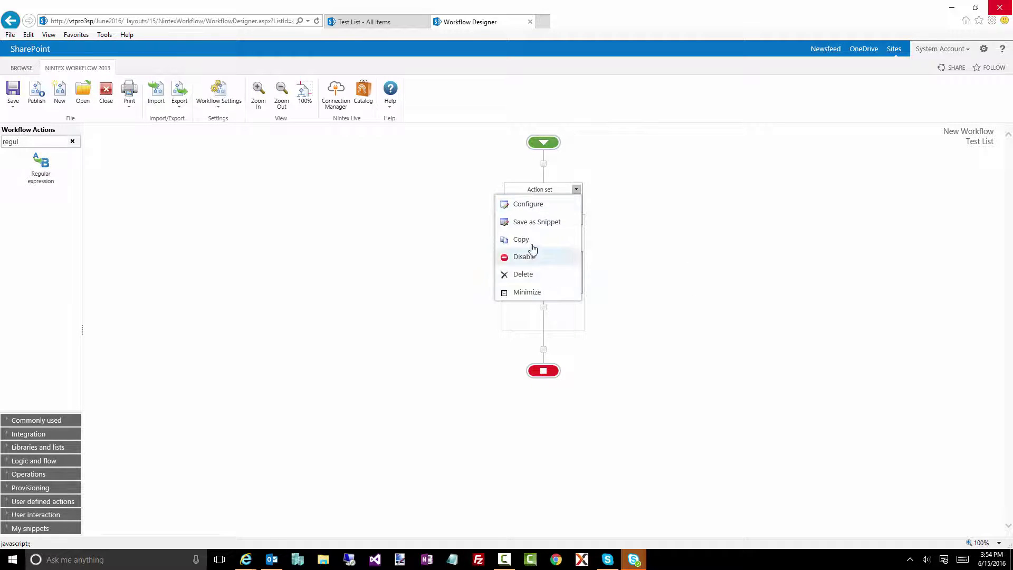
left_click(529, 292)
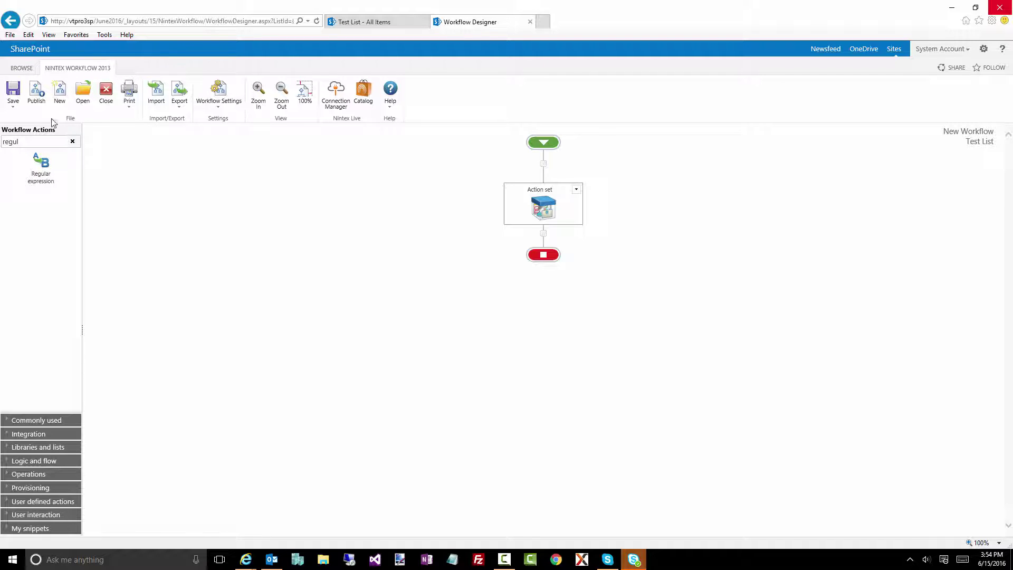
double_click(32, 138)
Drop a For each loop below the Action set and open its settings.
type("for")
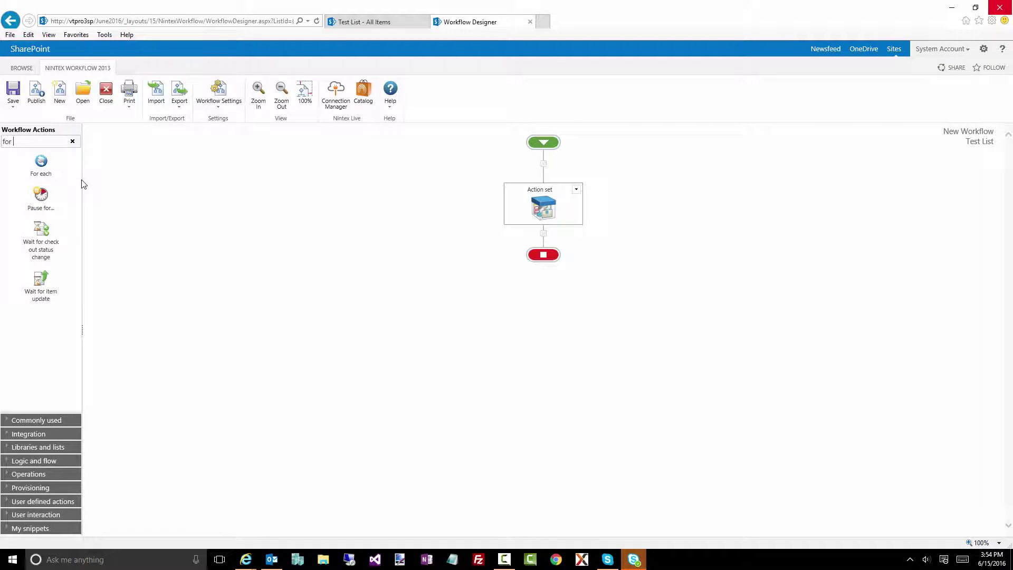
left_click_drag(41, 166, 544, 238)
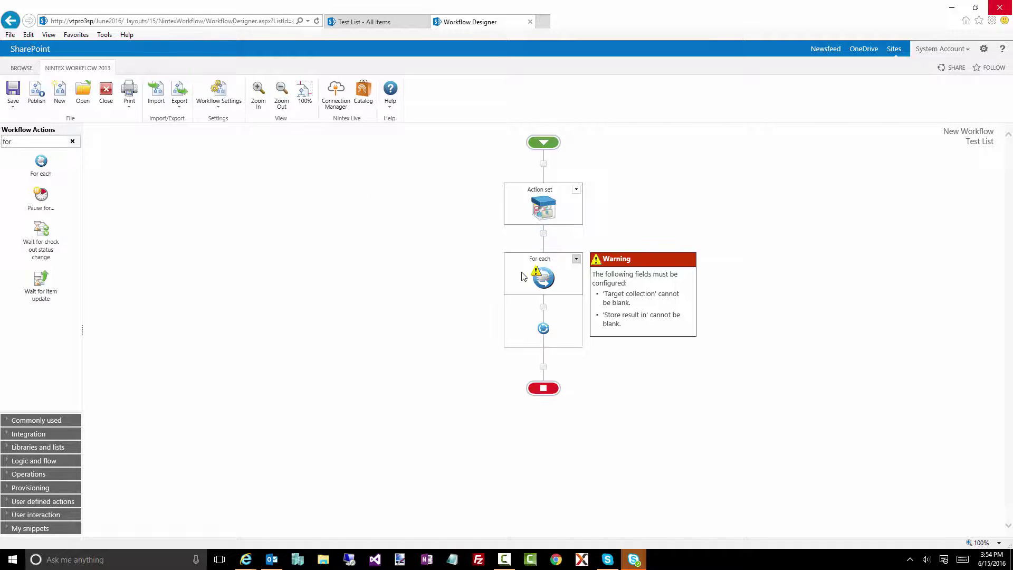
double_click(549, 283)
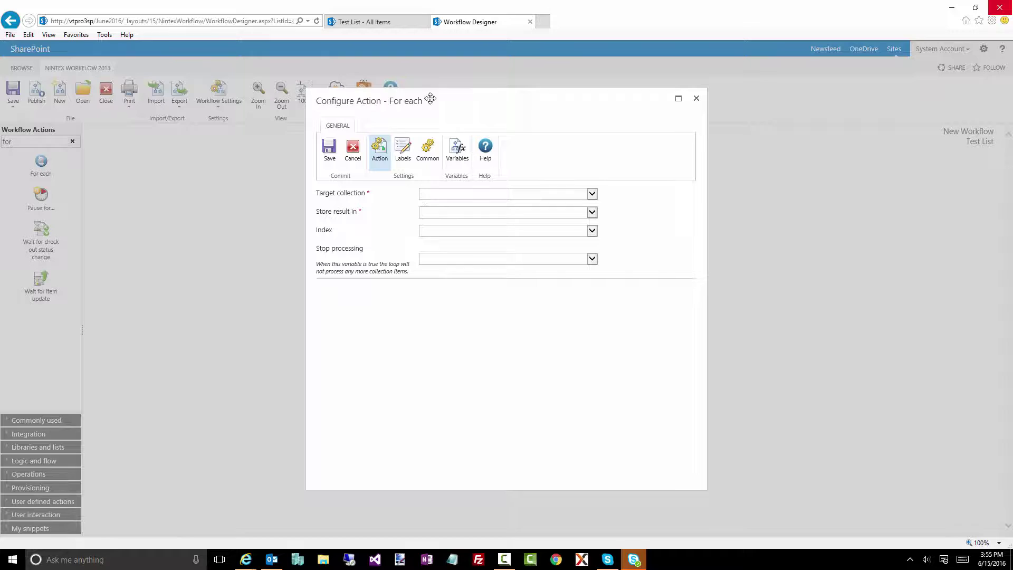
Loop over collData, storing each item in numData with numIndex as the index.
left_click(429, 199)
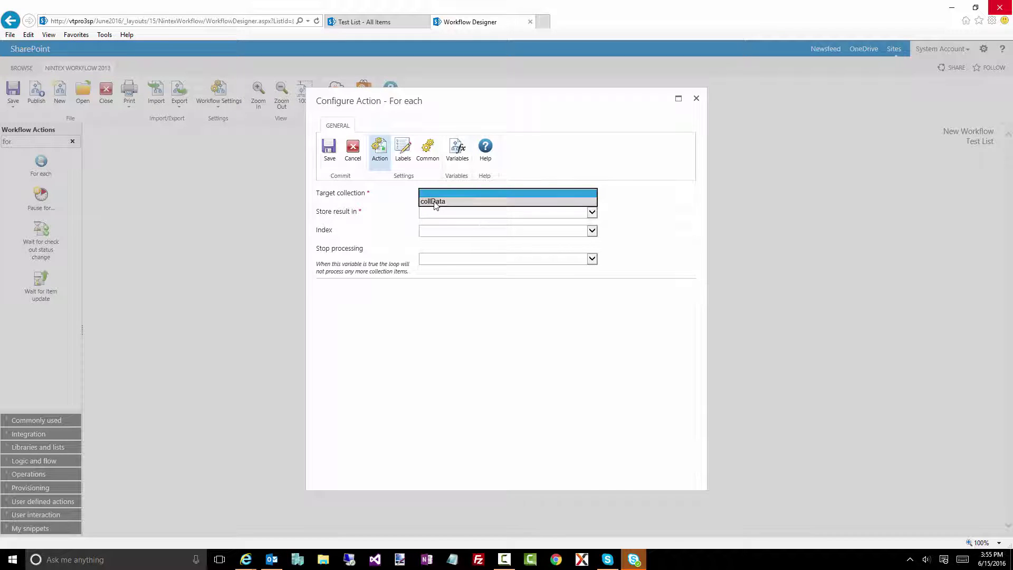
left_click(436, 204)
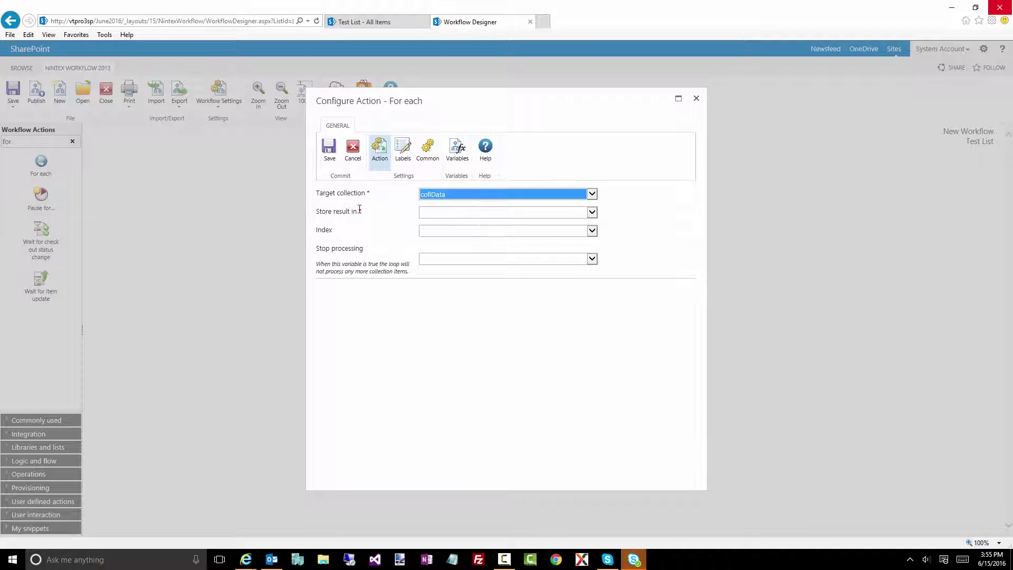
left_click(432, 212)
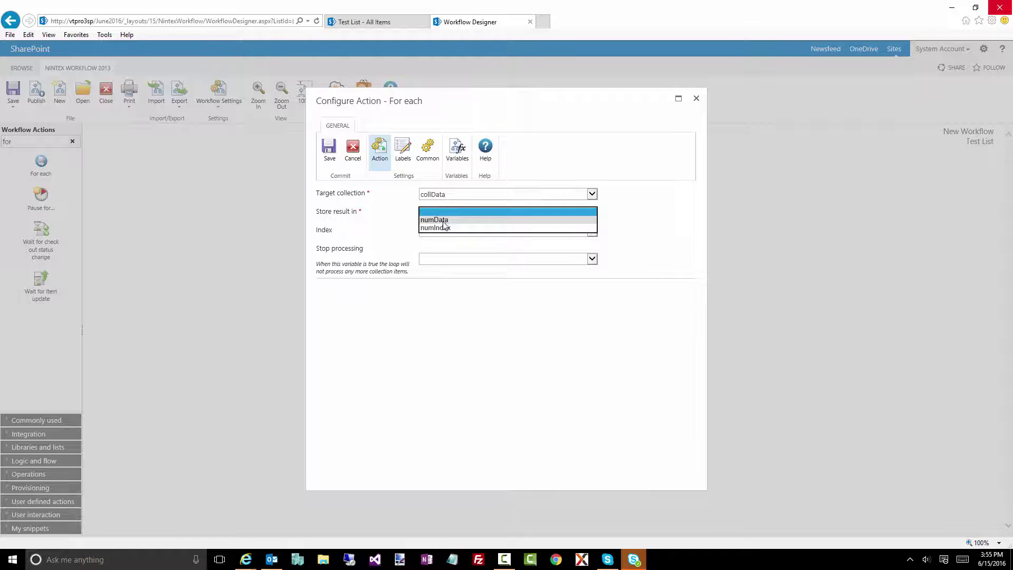
left_click(438, 220)
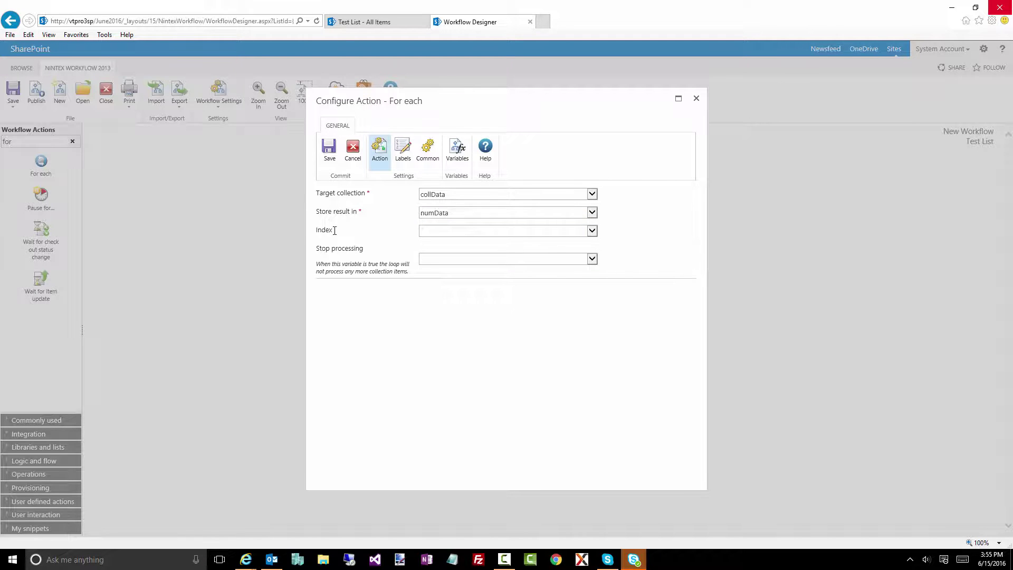
double_click(325, 231)
left_click(430, 232)
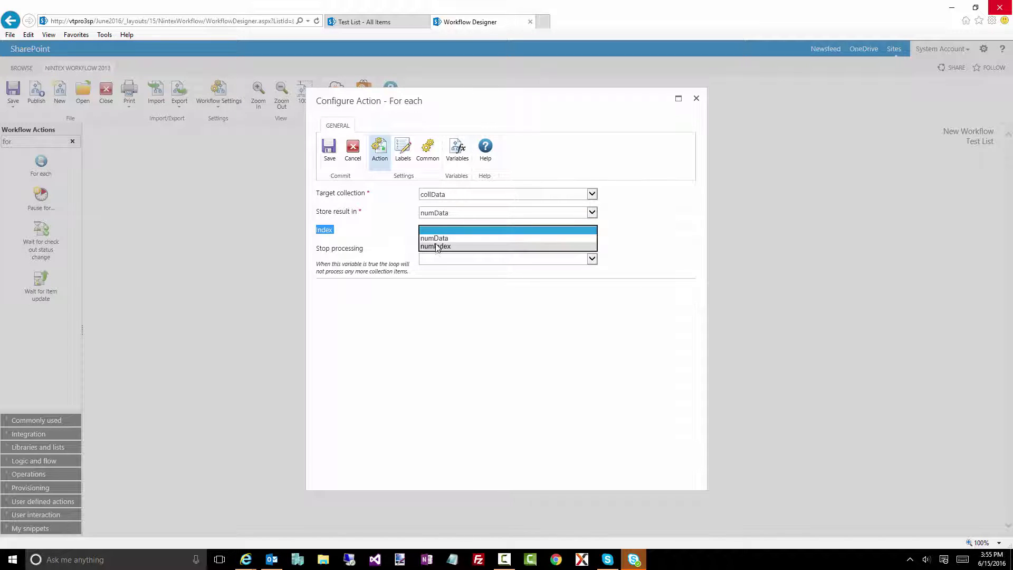
left_click(436, 246)
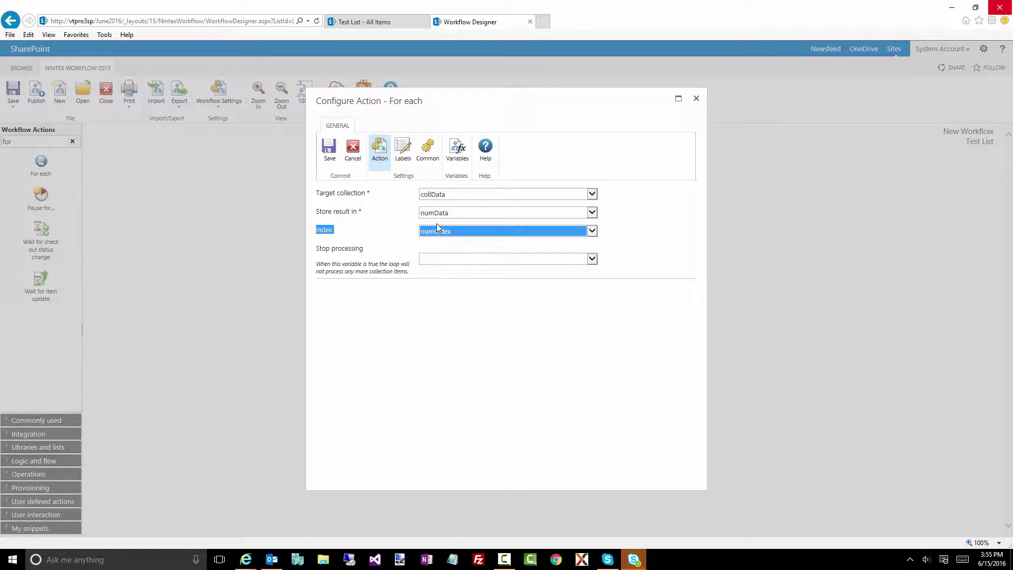
left_click(329, 149)
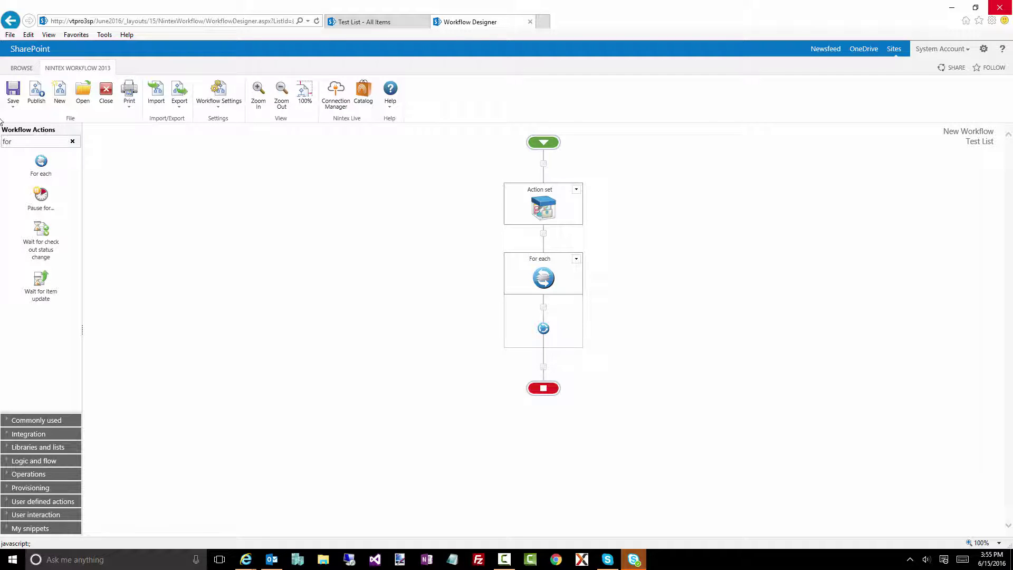
Add a Log in history list action inside the For each loop.
key("BackSpace")
key("BackSpace")
key("BackSpace")
key("BackSpace")
type("lo")
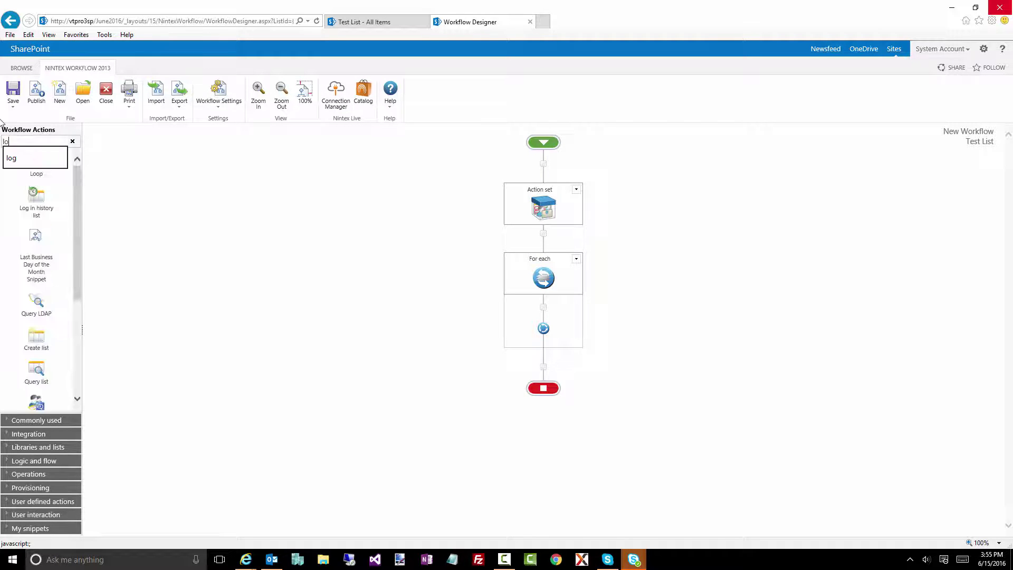
type("g")
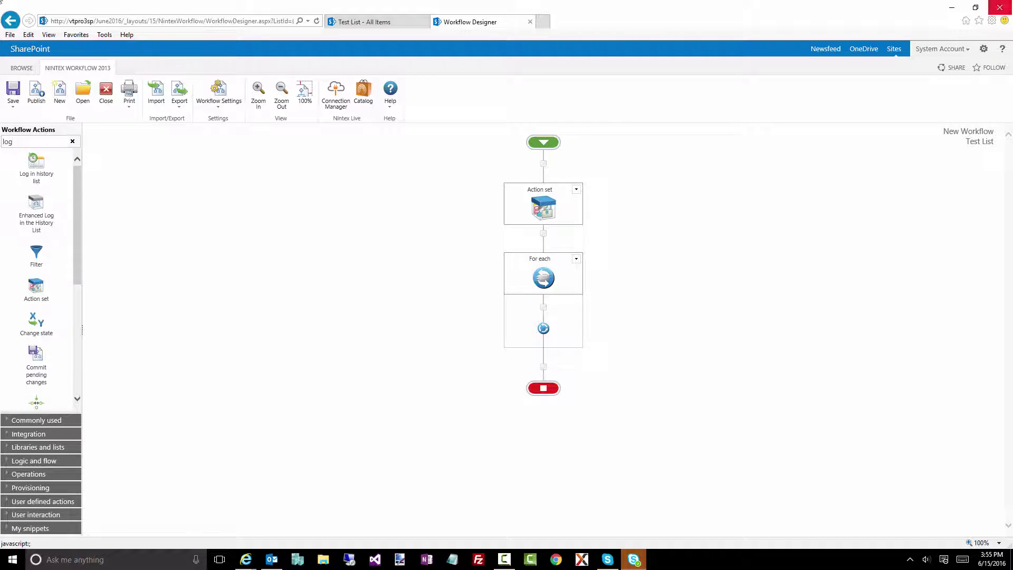
left_click_drag(37, 169, 543, 309)
double_click(543, 347)
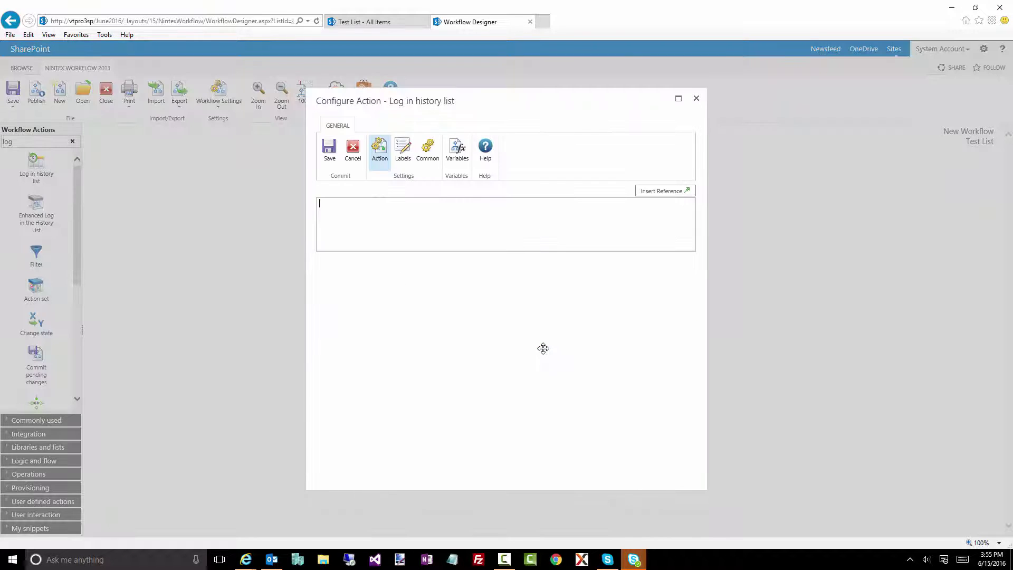
Set the log message to numIndex, '. ', numData and save the action.
left_click(666, 191)
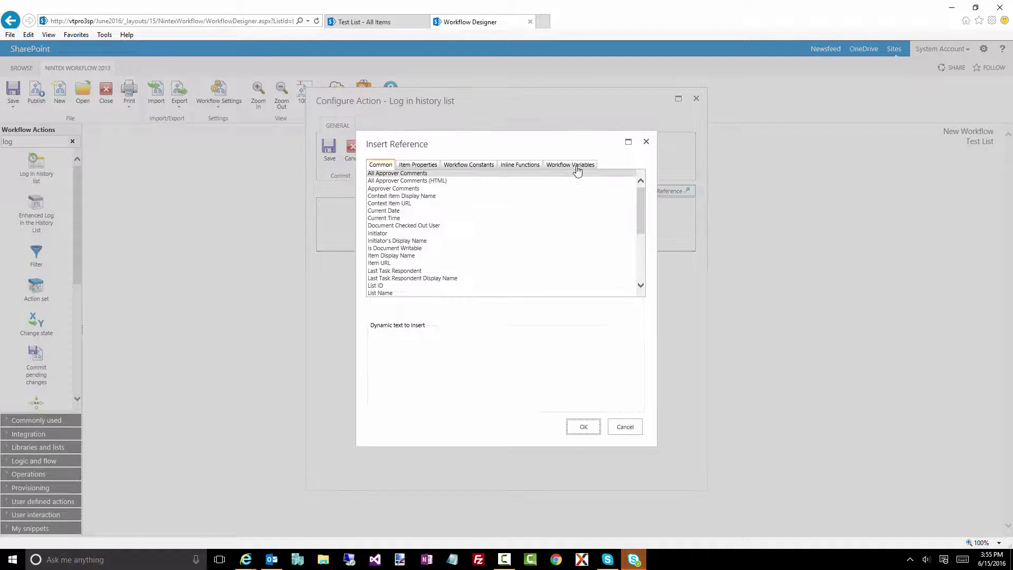
left_click(570, 165)
double_click(412, 189)
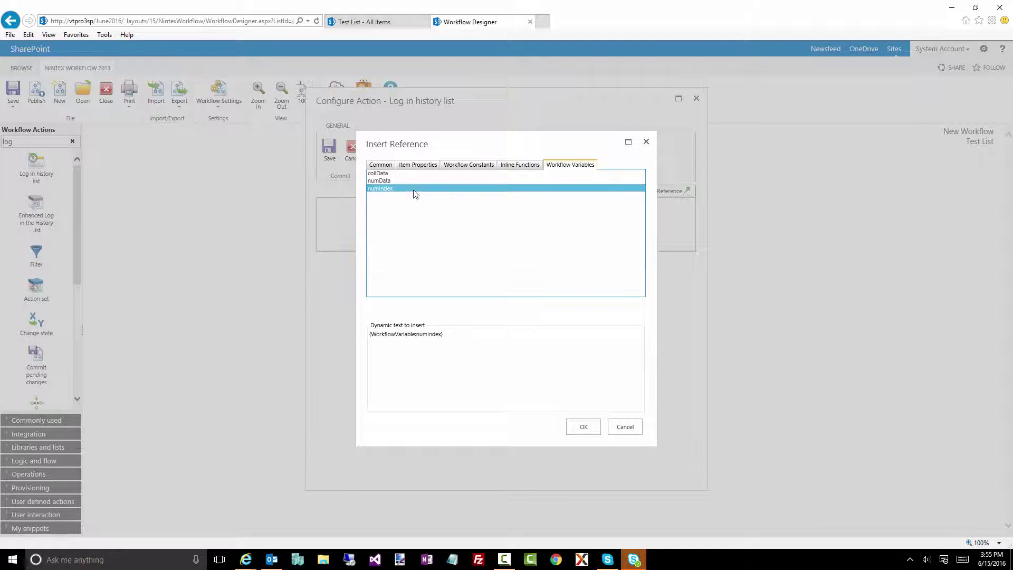
triple_click(467, 344)
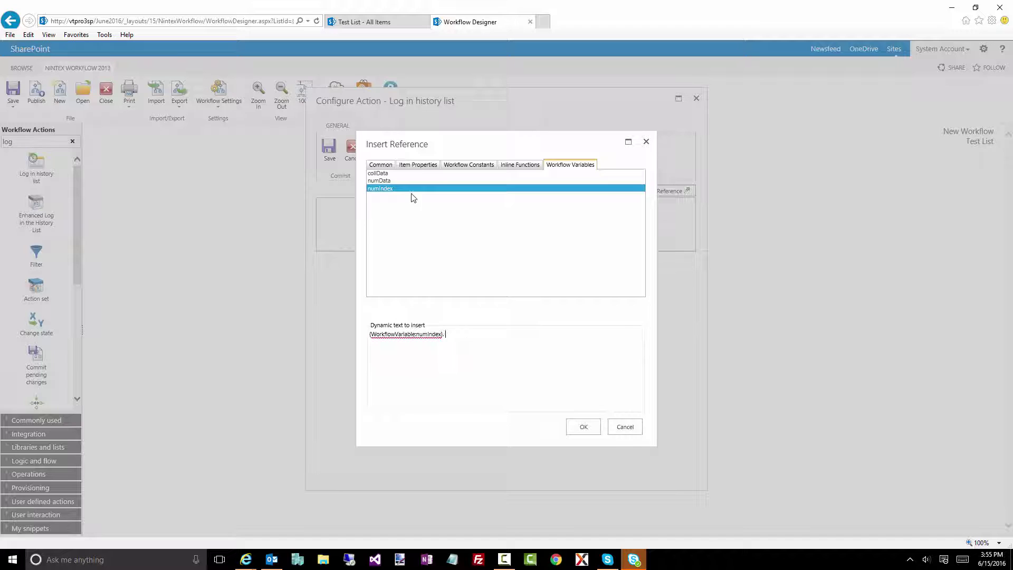
left_click(397, 189)
type(".")
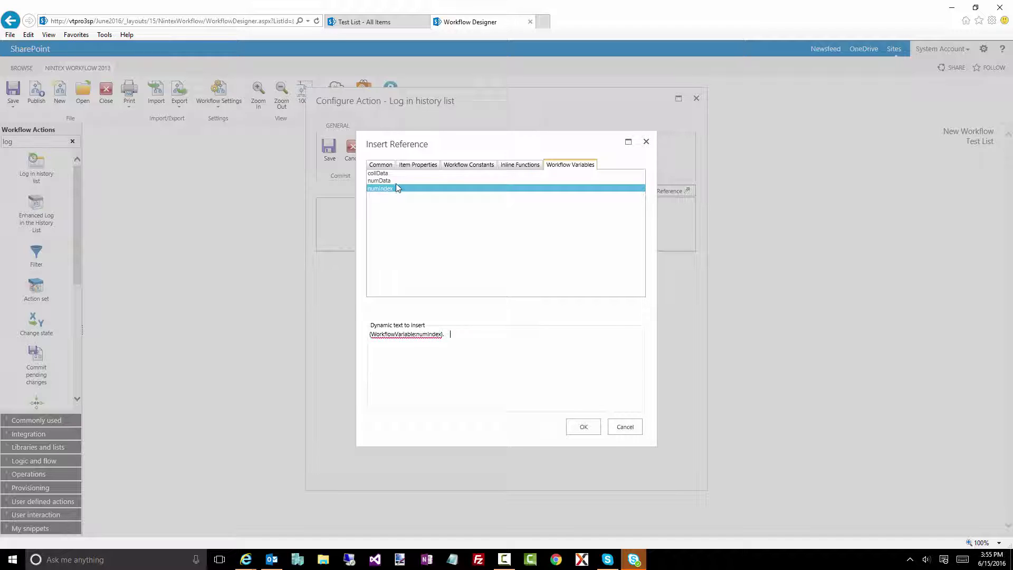
double_click(396, 182)
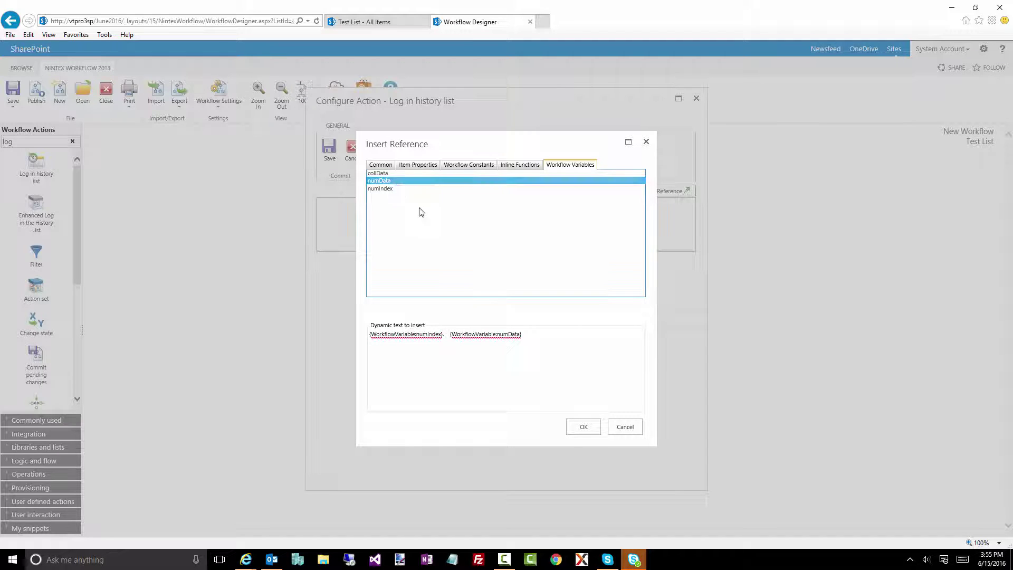
left_click(581, 427)
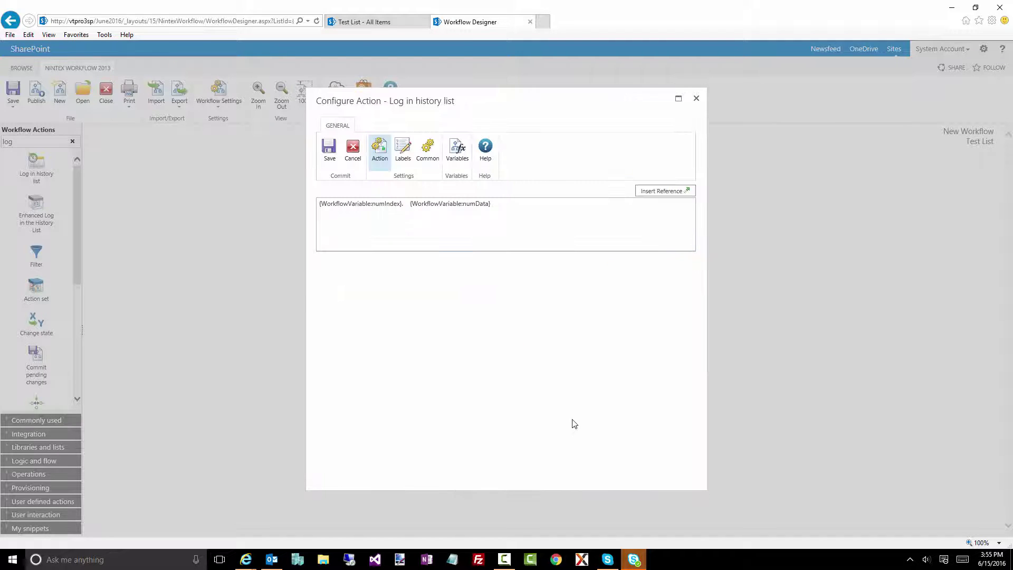
left_click(329, 149)
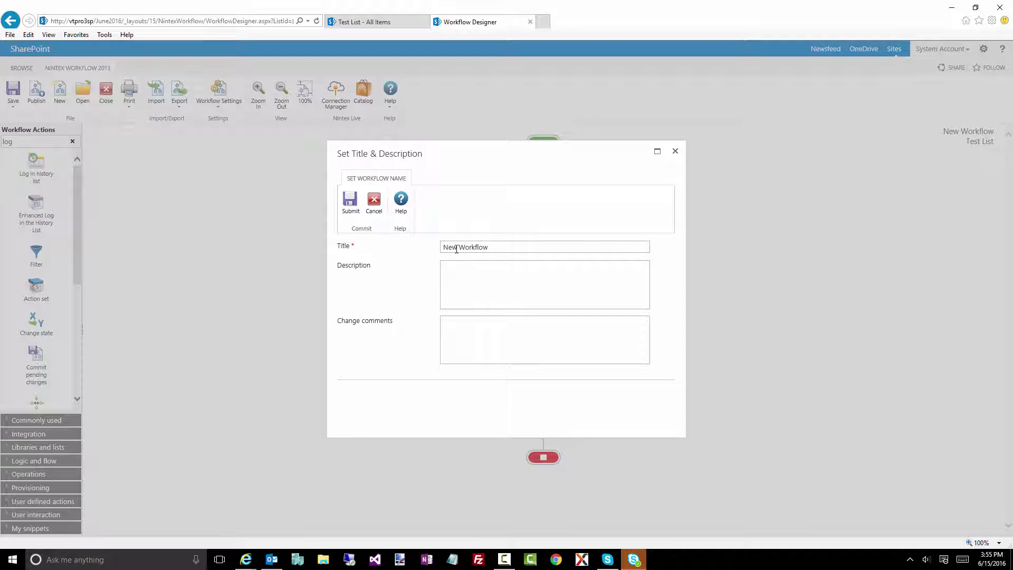
Publish the workflow with the title 'Collection Loops Workflow'.
double_click(457, 248)
type("Collection Log")
type("ps")
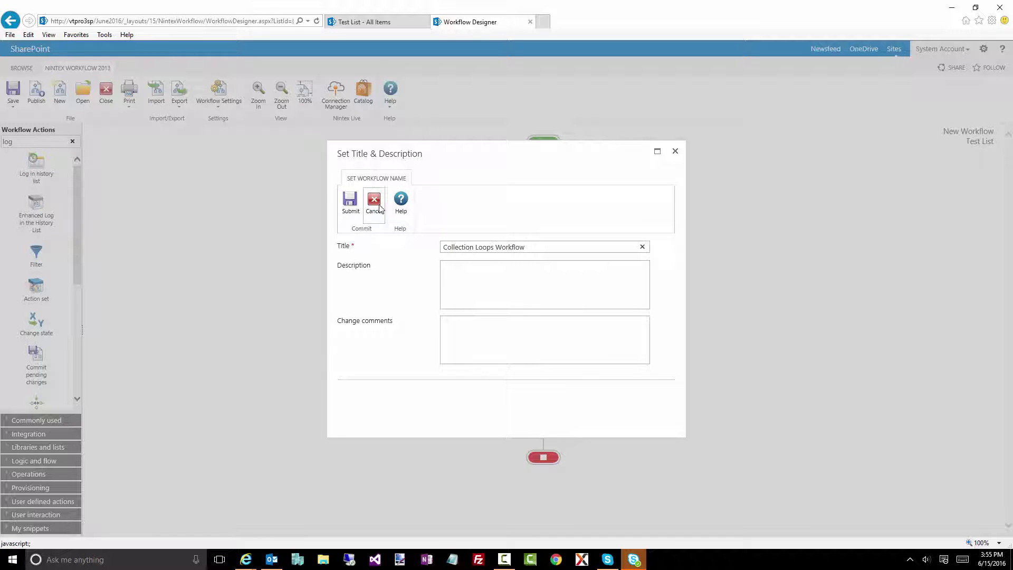
left_click(351, 211)
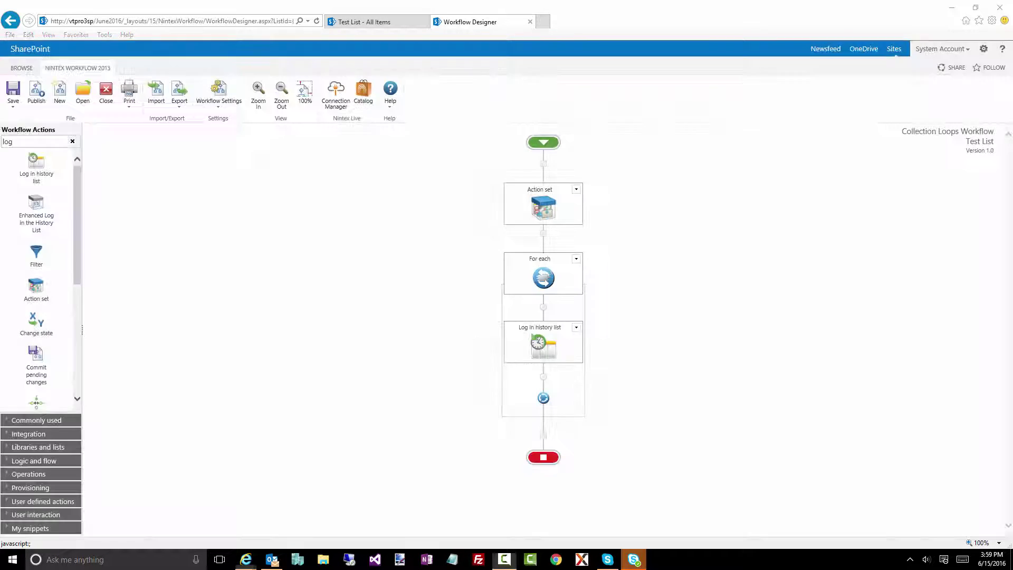
Start Collection Loops Workflow on the last Test List item and view its completed history.
left_click(336, 23)
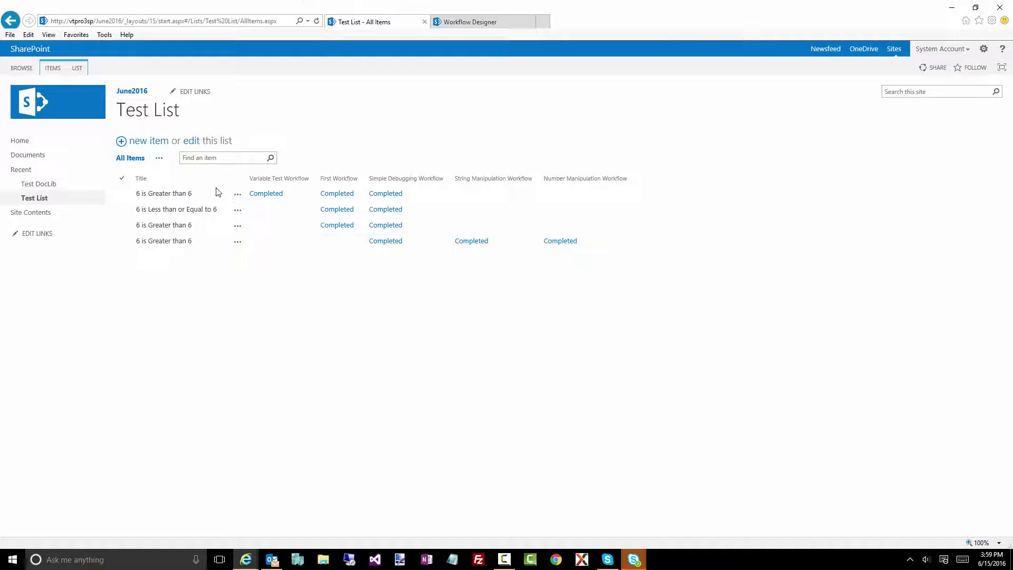
left_click(238, 241)
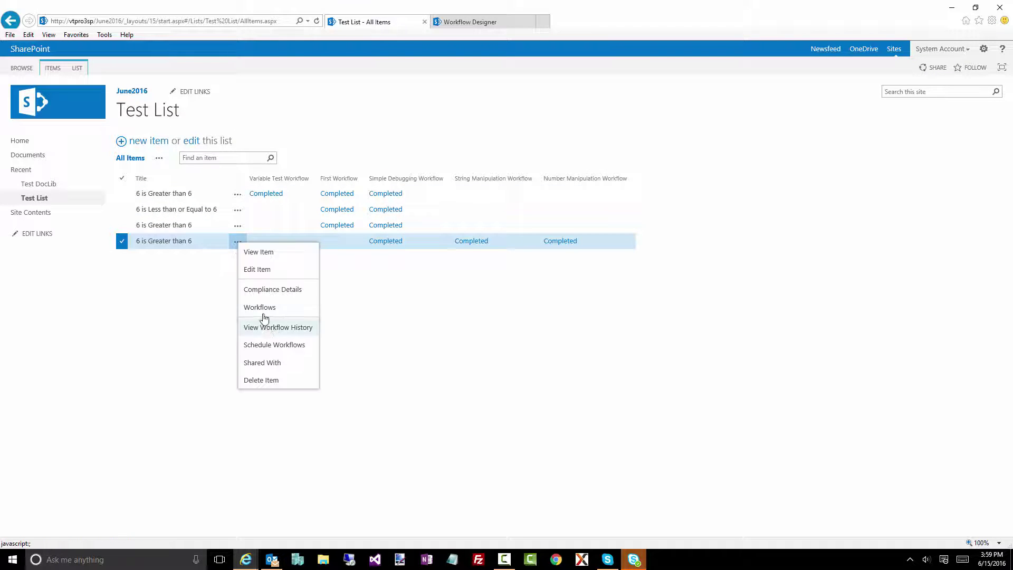
left_click(262, 313)
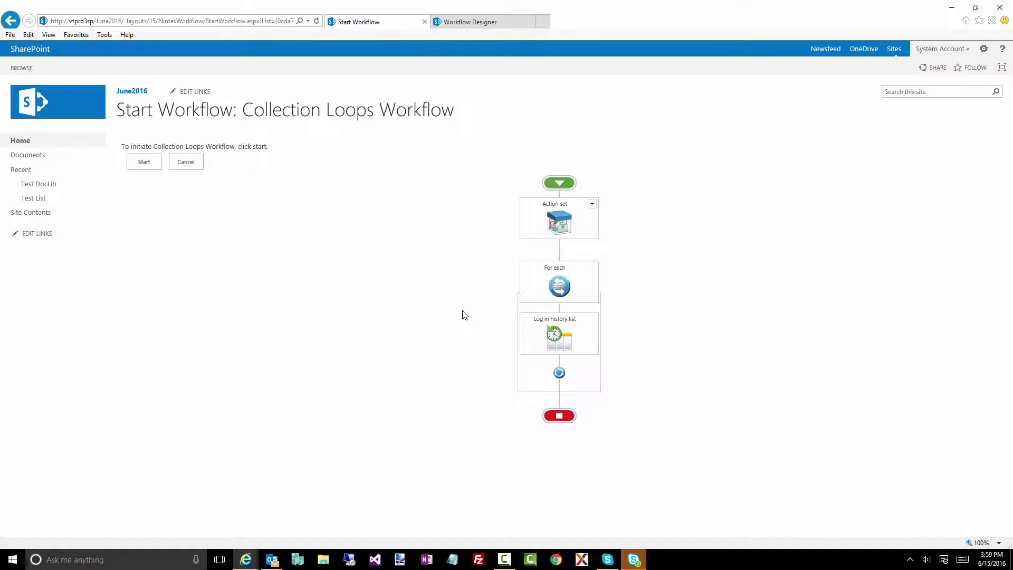
left_click(144, 164)
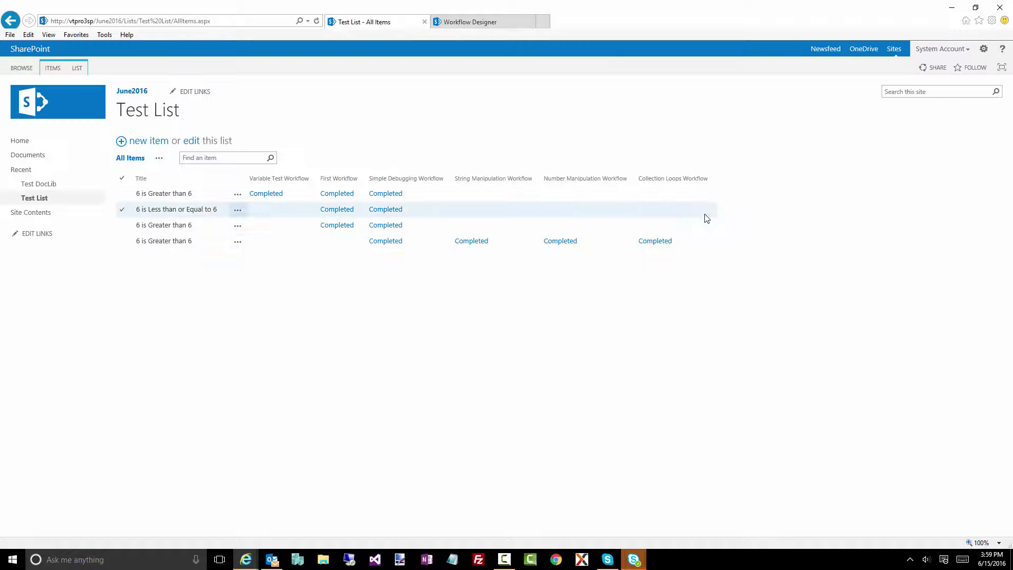
left_click(660, 241)
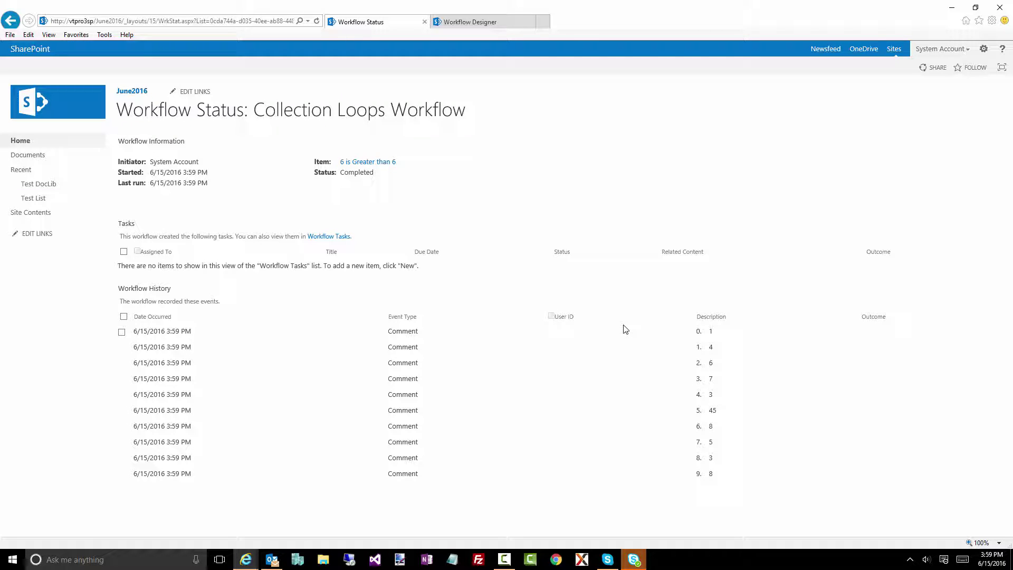
Disable the existing For each action and minimize it.
left_click(469, 22)
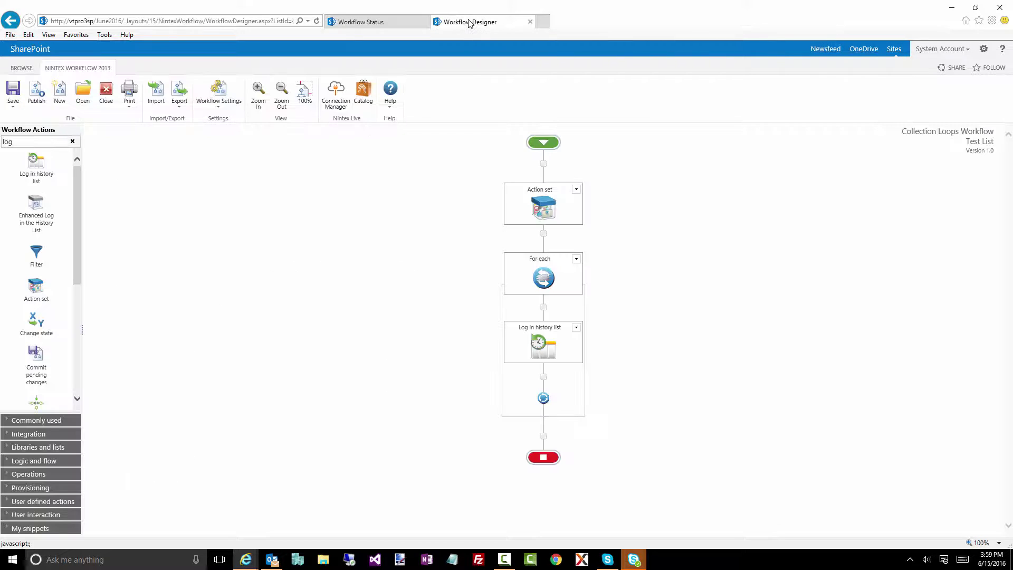
left_click(576, 259)
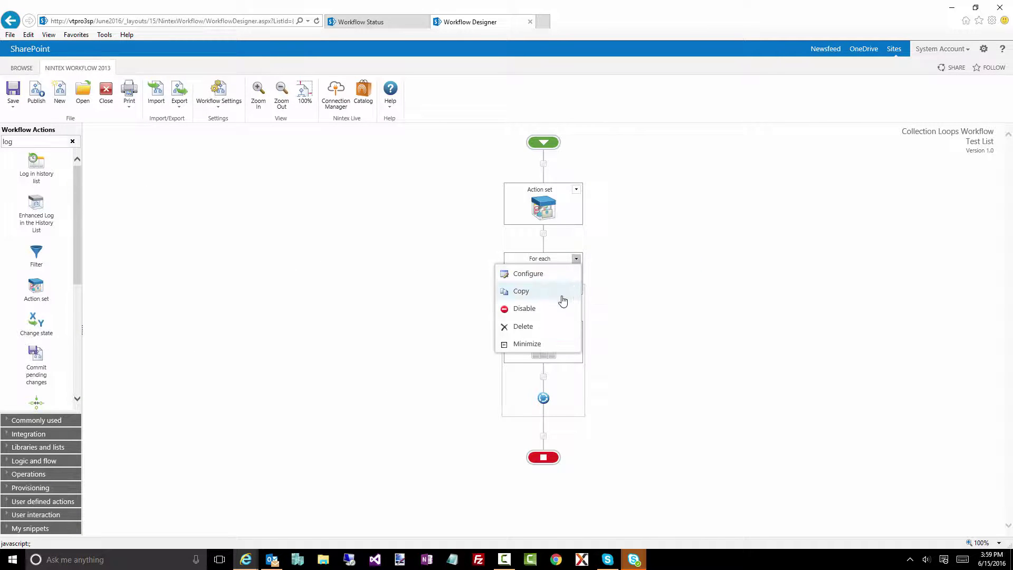
left_click(553, 309)
left_click(576, 258)
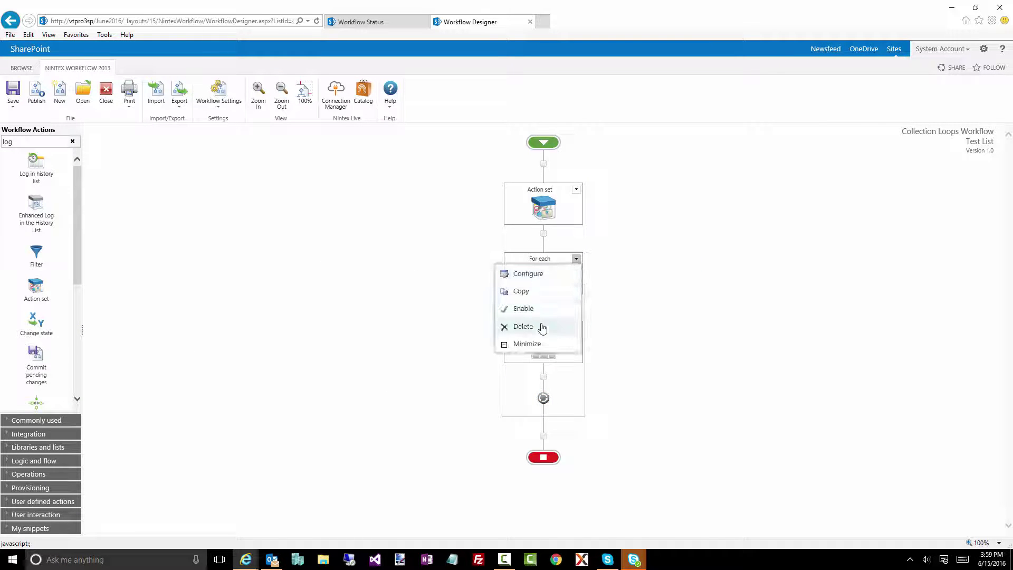
left_click(543, 345)
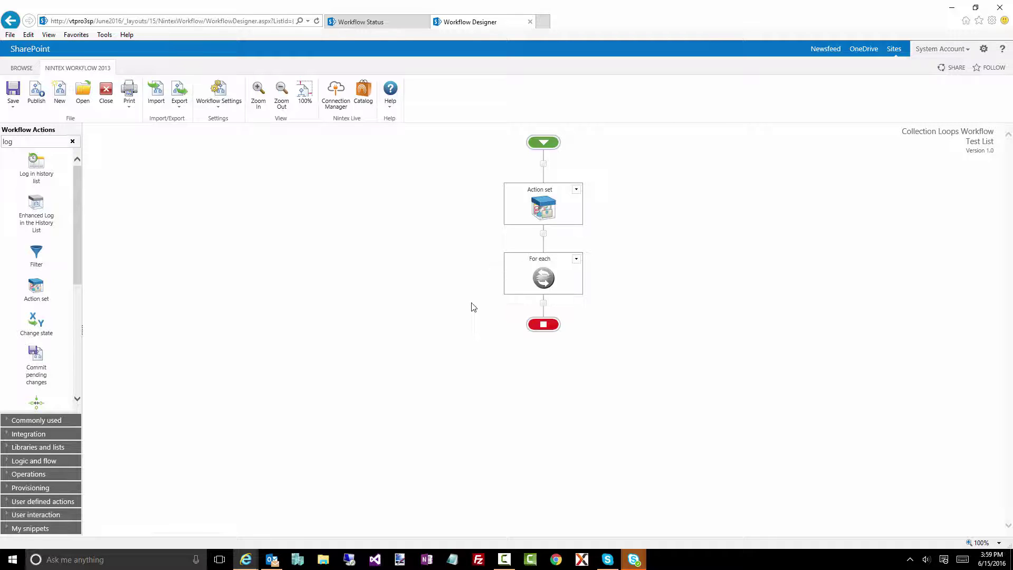
Add a Loop action below the For each, with a Collection operation just above it.
double_click(21, 144)
type("loo")
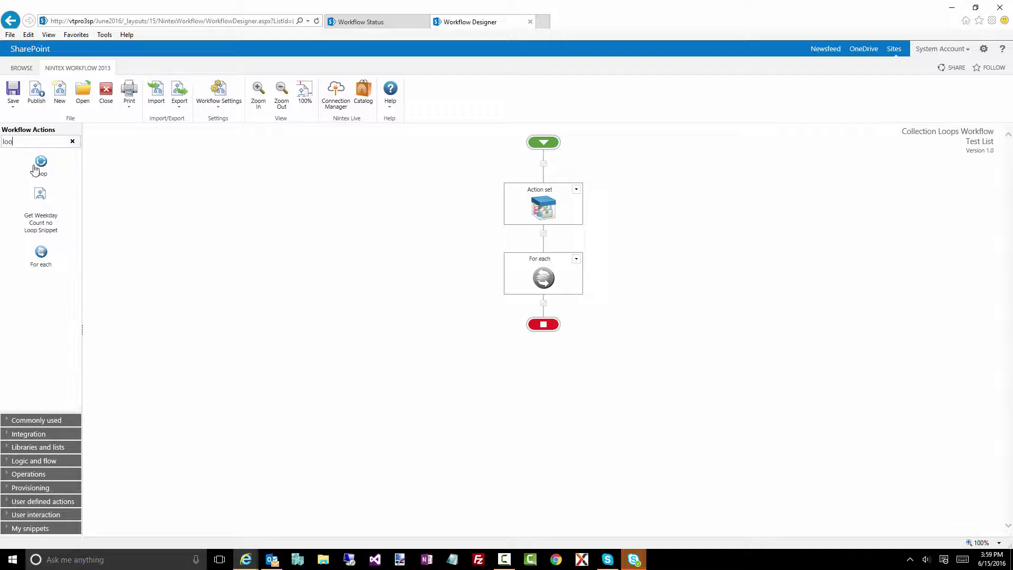
left_click_drag(41, 161, 549, 311)
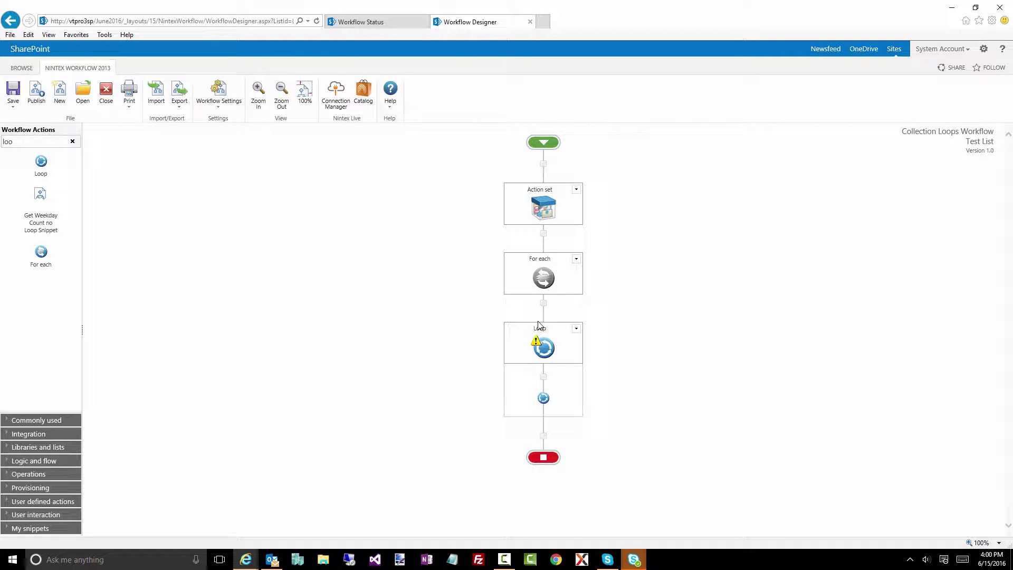
double_click(15, 144)
type("co")
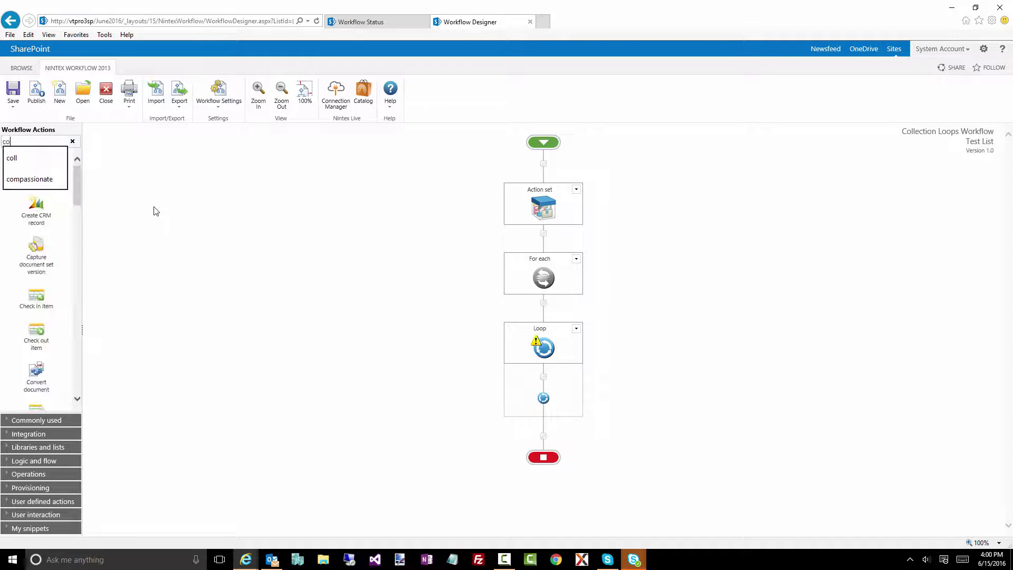
type("llection")
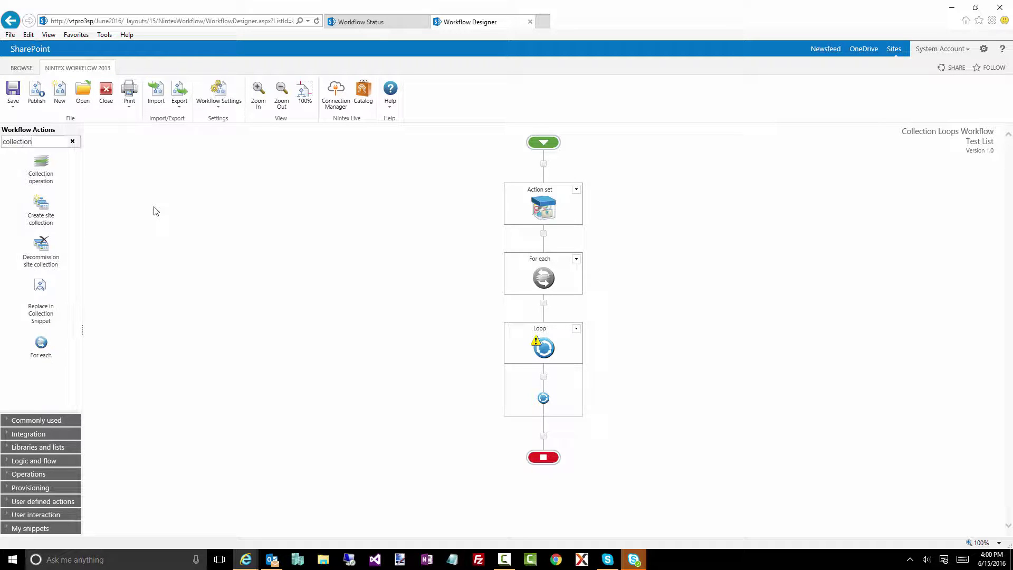
left_click_drag(40, 162, 544, 309)
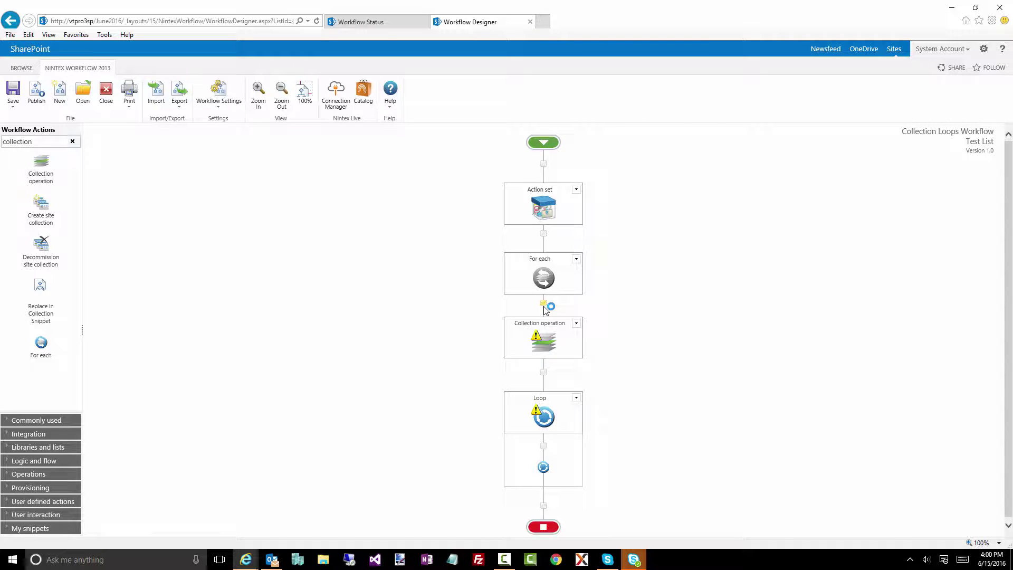
Set the Collection operation to Count items in collData.
double_click(547, 338)
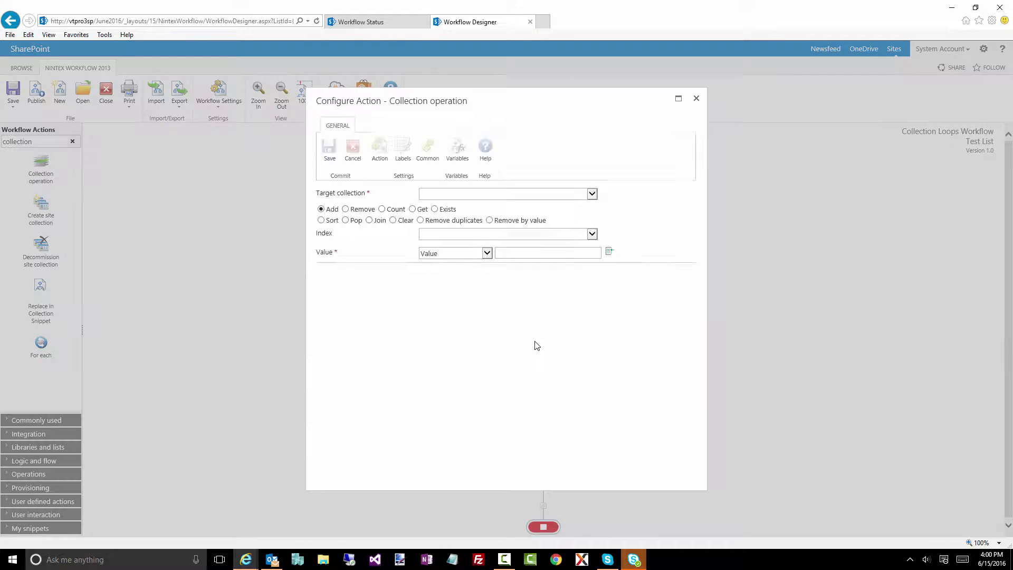
left_click(444, 196)
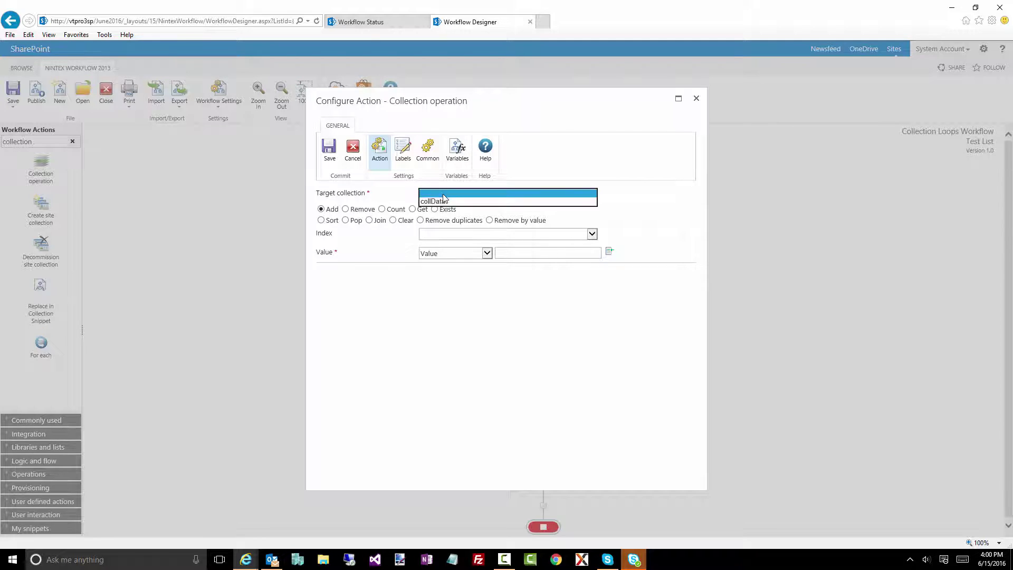
left_click(445, 201)
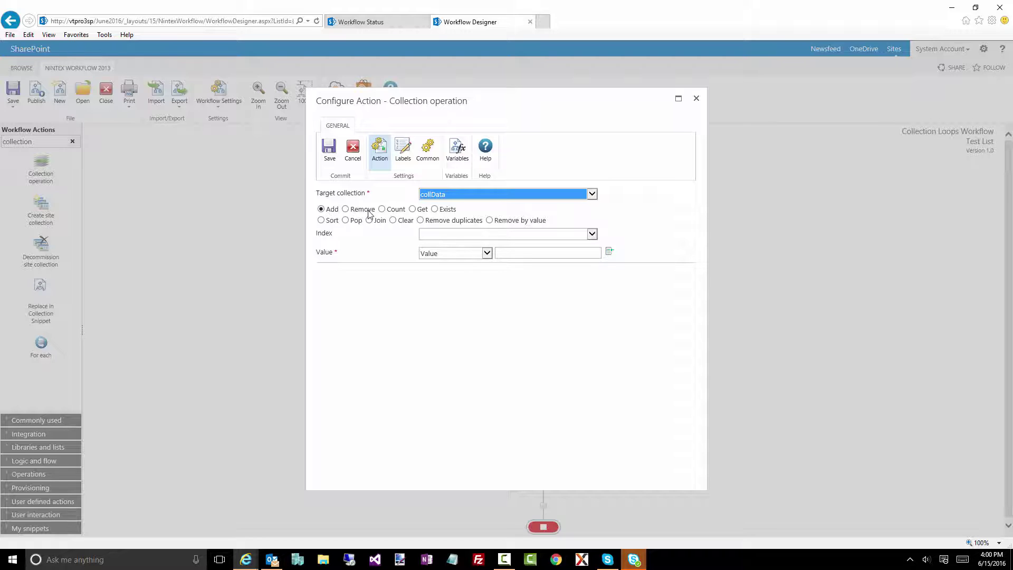
left_click(383, 210)
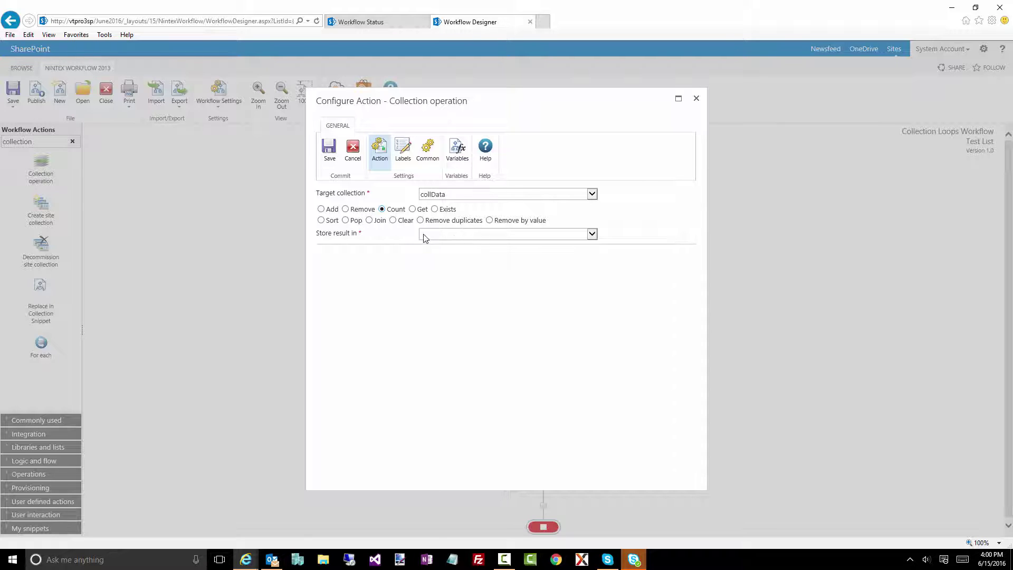
Create a Number variable numCount, store the count in it, and save the operation.
left_click(457, 152)
left_click(389, 224)
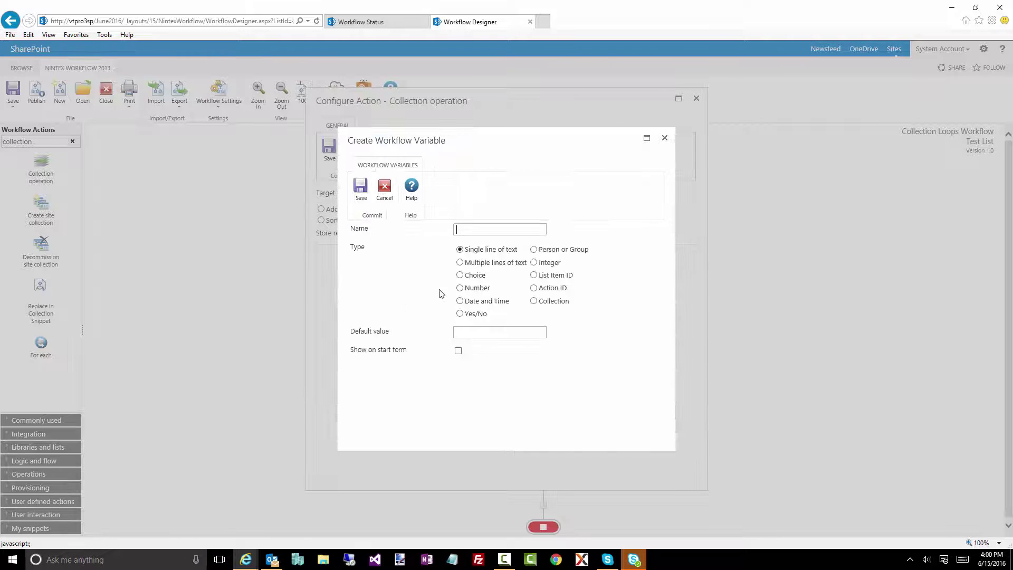
type("num")
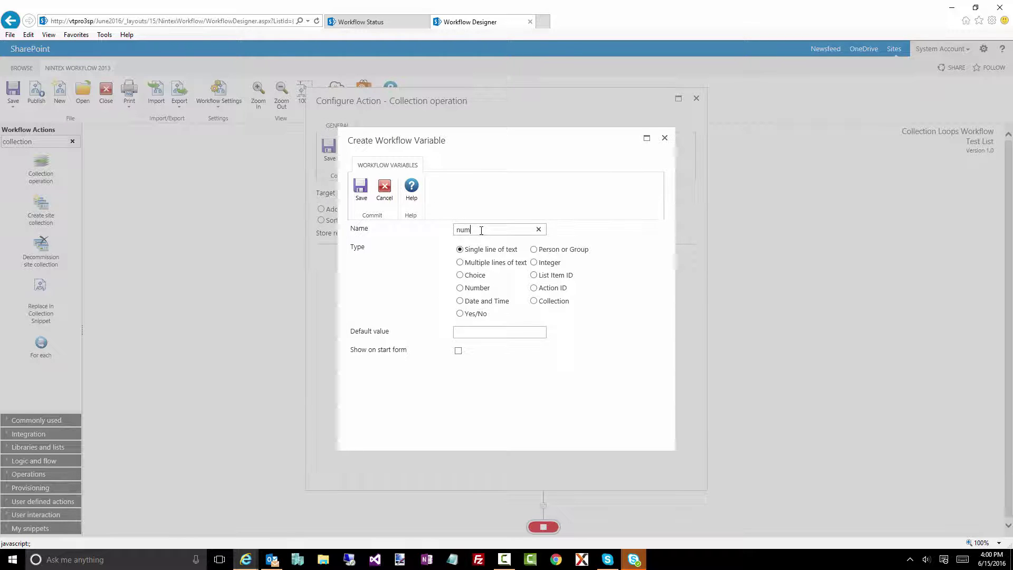
type("Count")
left_click(481, 289)
left_click(361, 188)
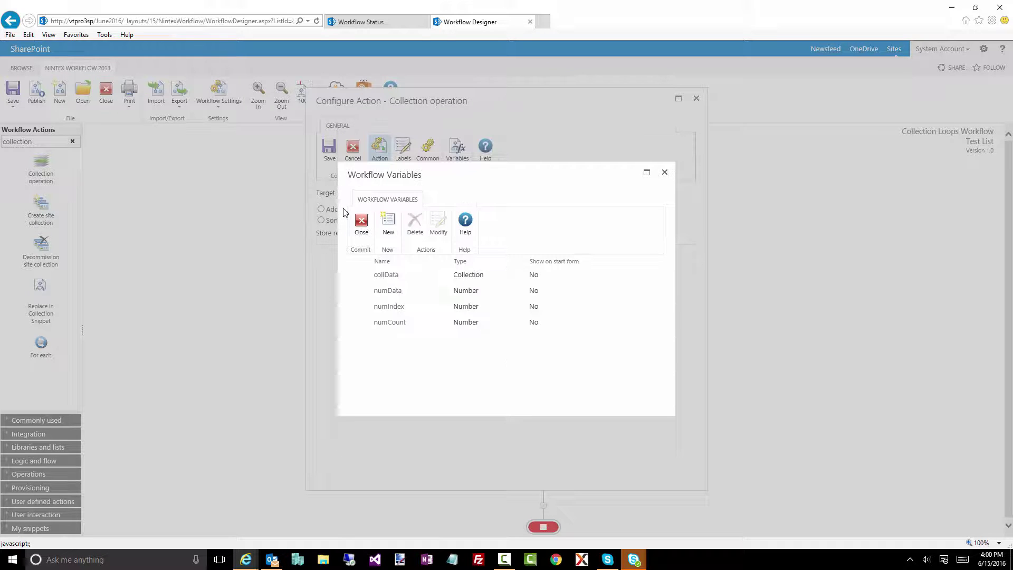
left_click(362, 221)
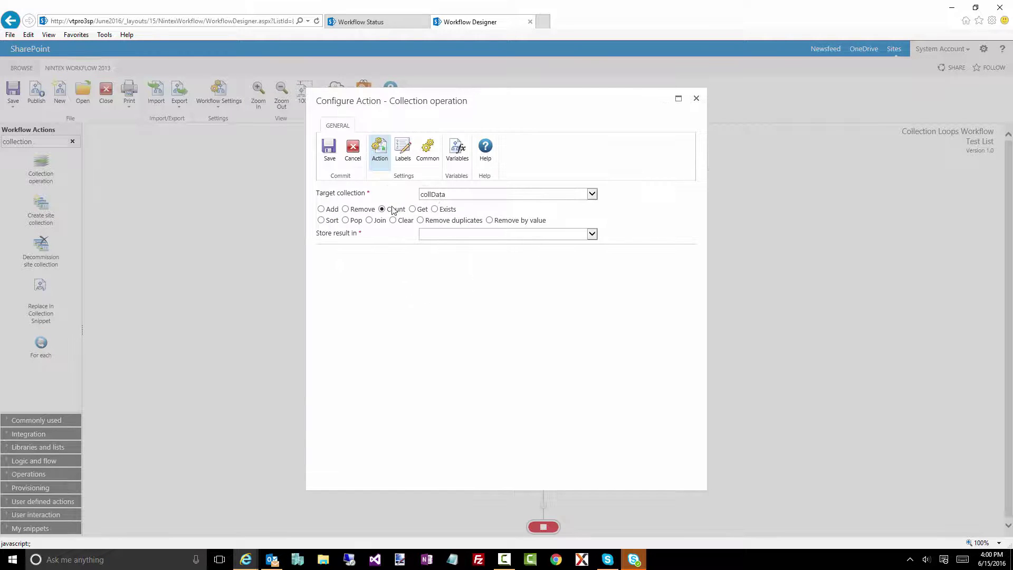
left_click(434, 236)
left_click(438, 242)
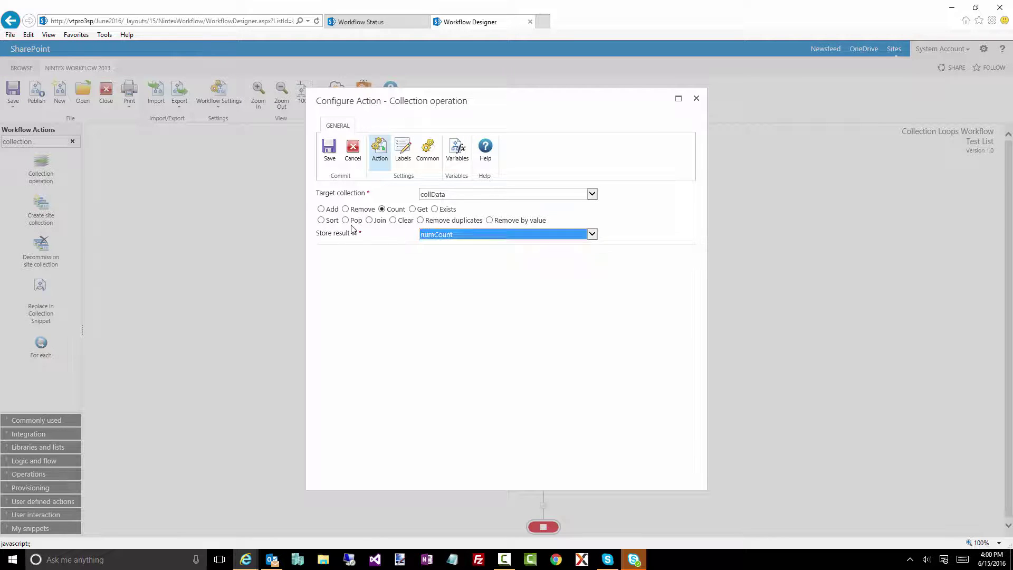
left_click(328, 159)
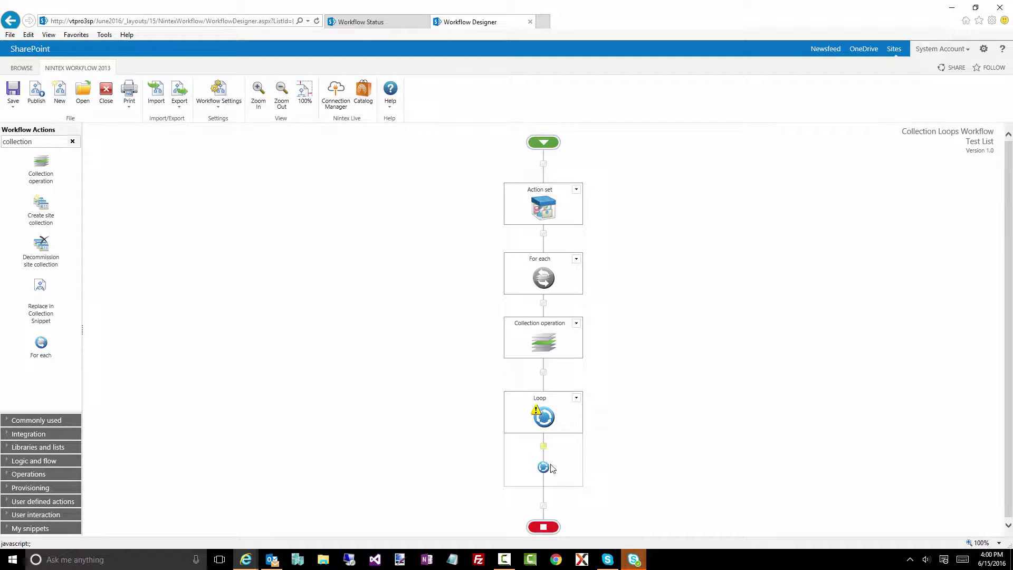
Set the Loop condition to 'If any value equals value' with Workflow Data numIndex as the left value.
double_click(526, 414)
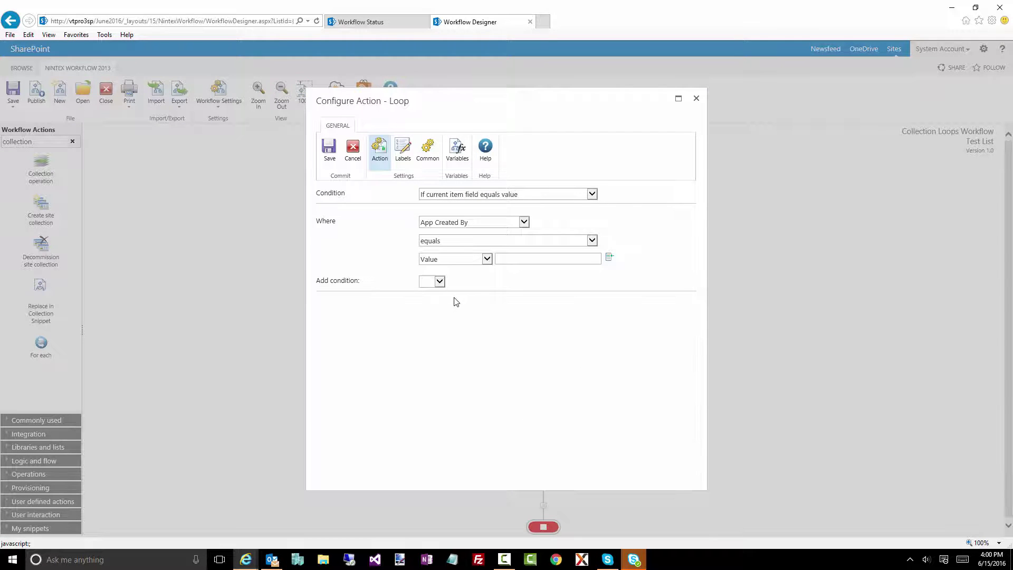
left_click(457, 195)
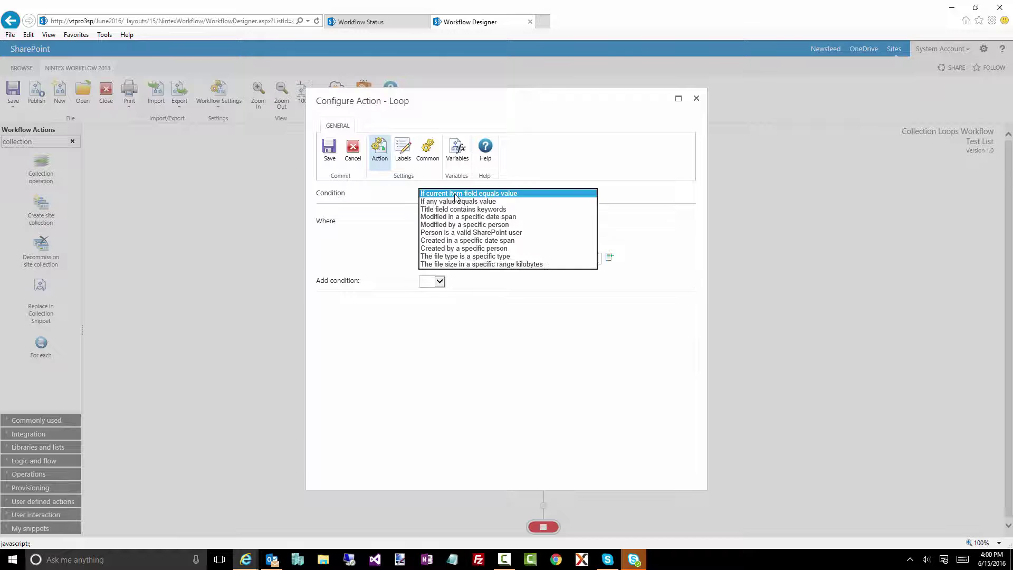
left_click(457, 203)
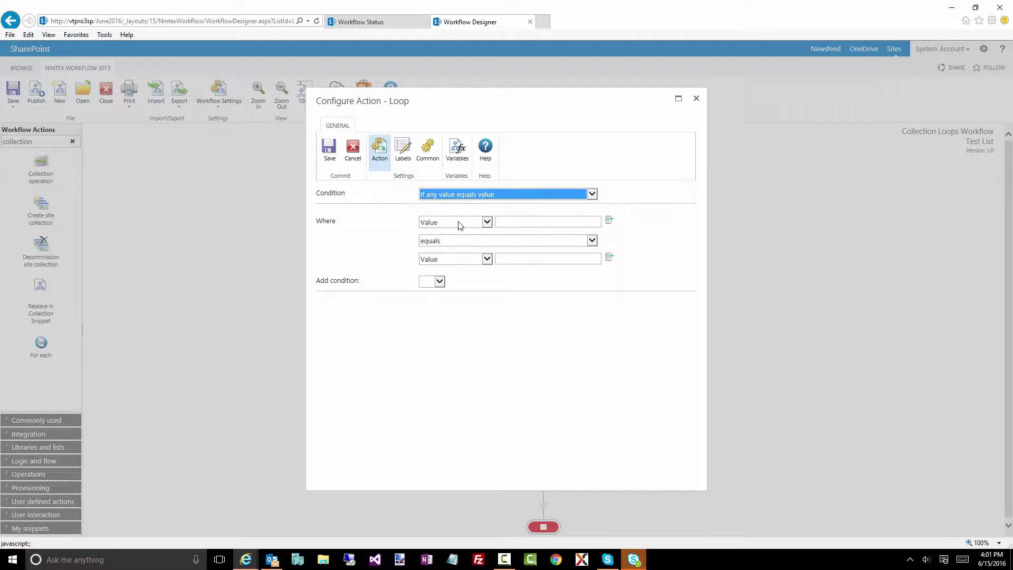
left_click(458, 224)
left_click(449, 230)
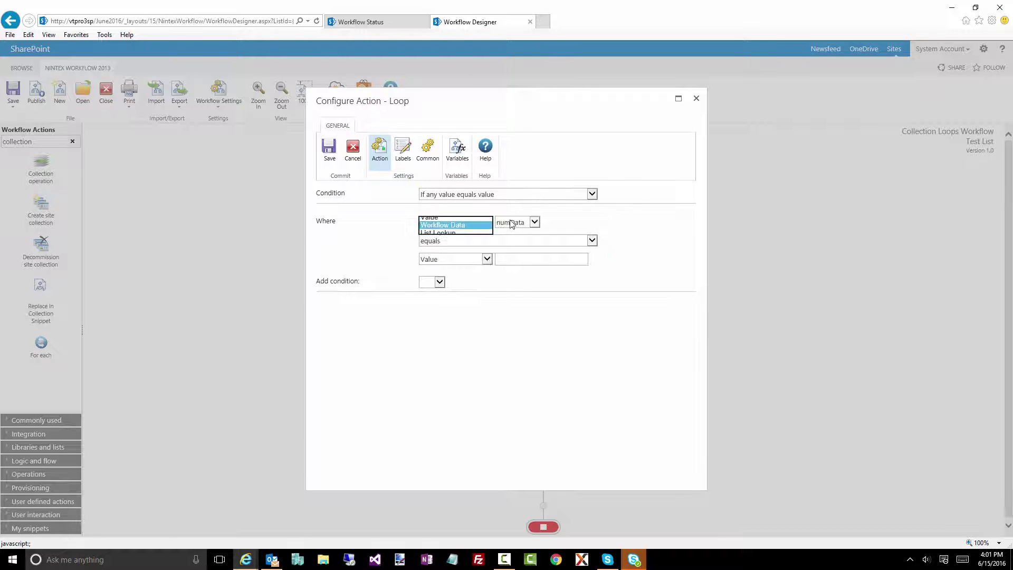
left_click(515, 224)
left_click(515, 227)
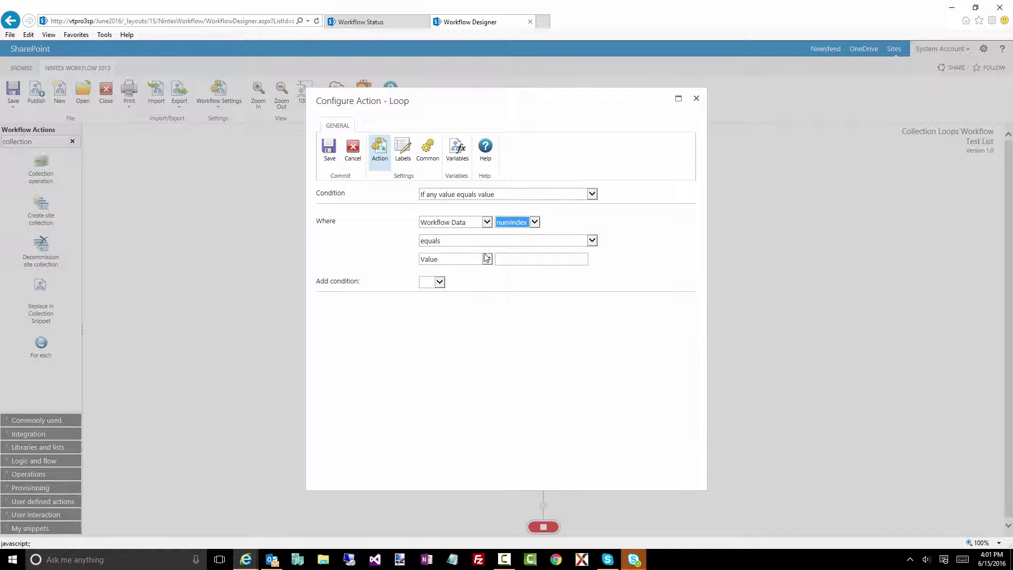
Compare it with 'is less than' against Workflow Data numCount.
left_click(435, 242)
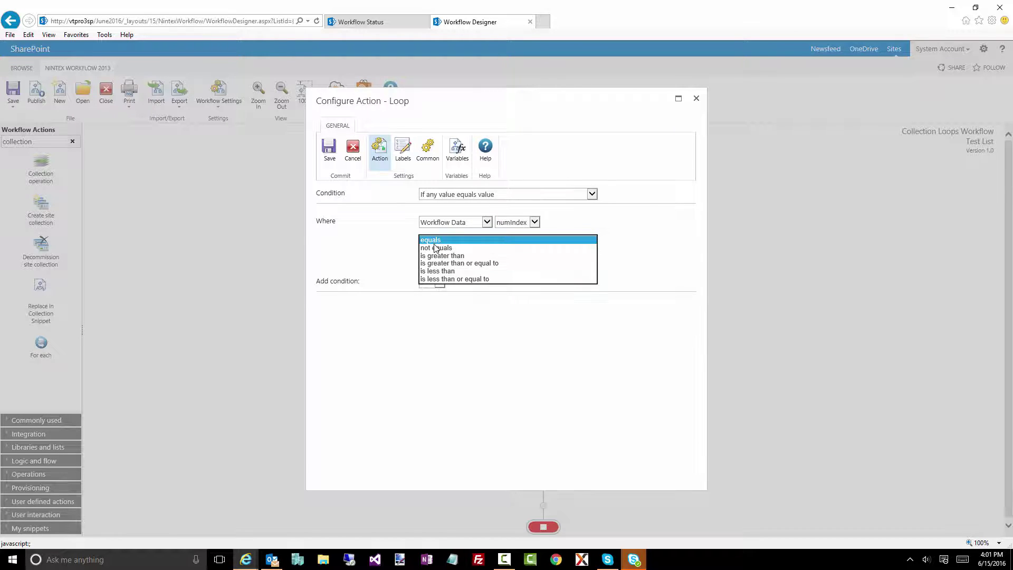
left_click(437, 271)
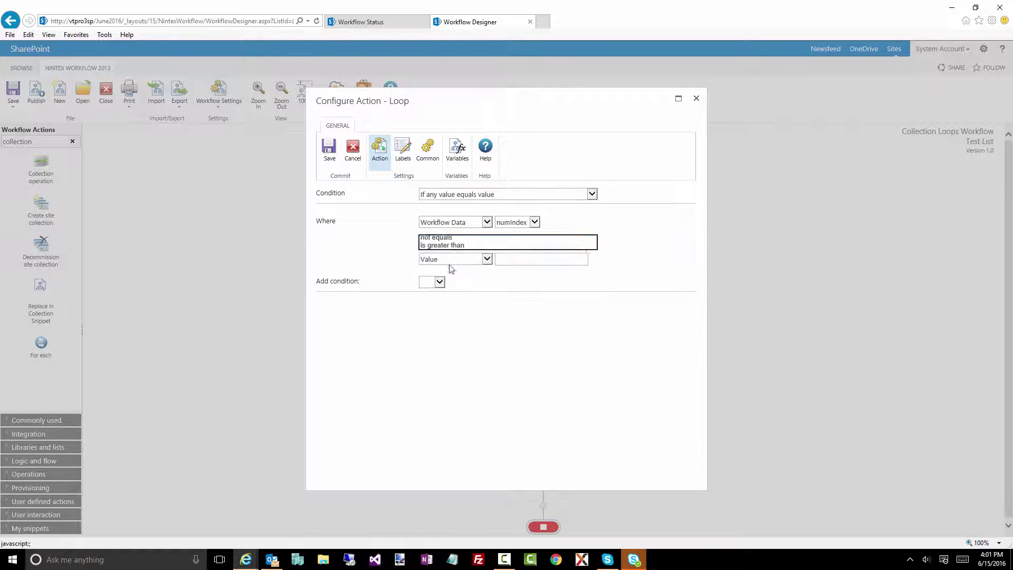
left_click(453, 264)
left_click(453, 265)
left_click(448, 275)
left_click(510, 263)
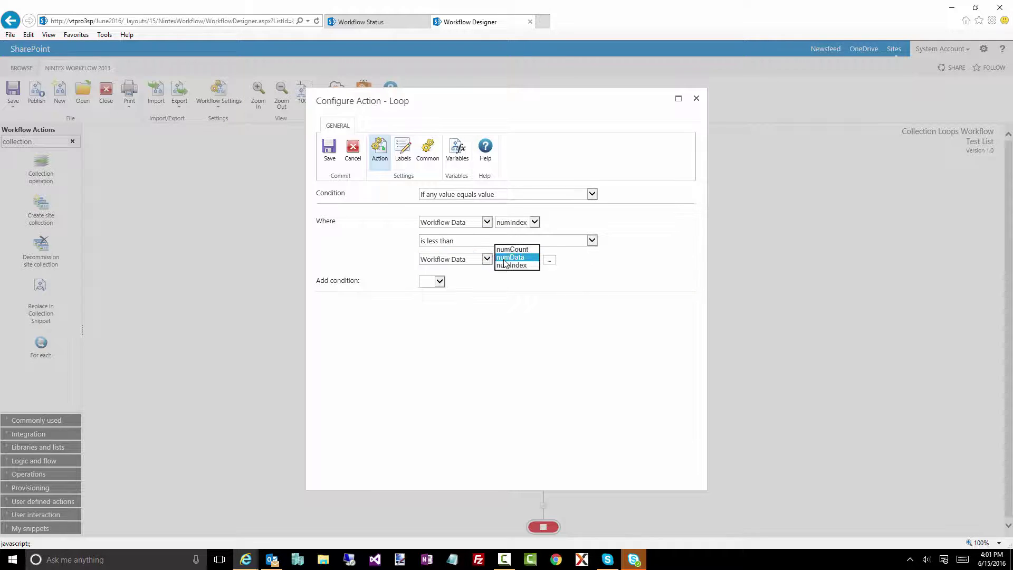
left_click(513, 249)
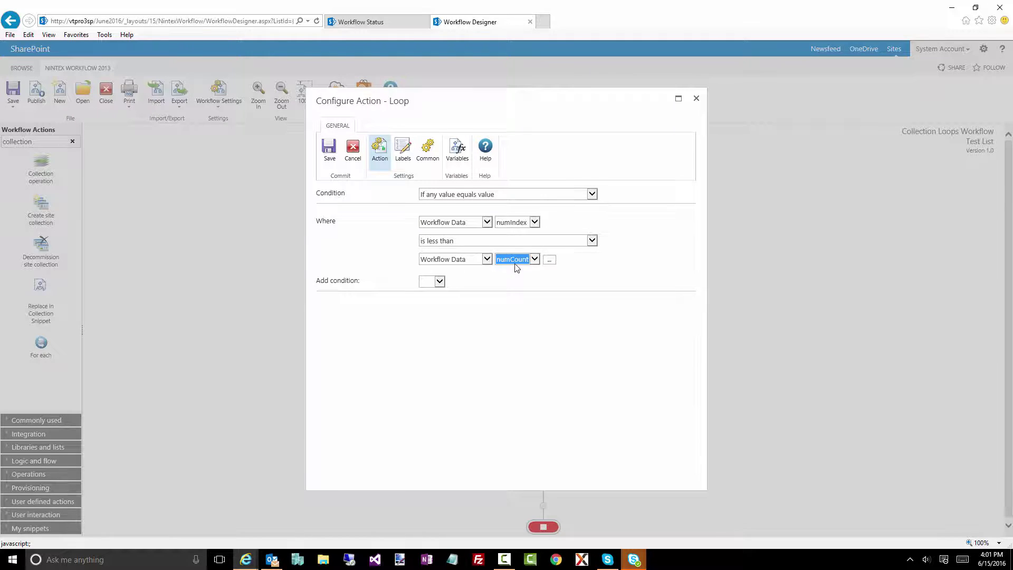
Save the Loop condition, then search 'math' and place a Math operation inside the Loop.
left_click(329, 159)
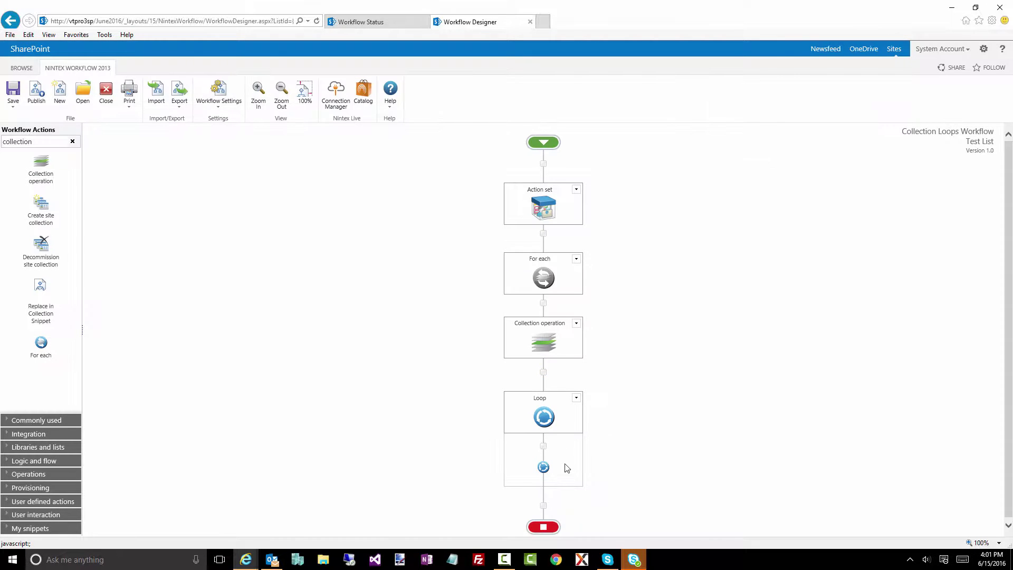
left_click_drag(34, 140, 4, 143)
type("math")
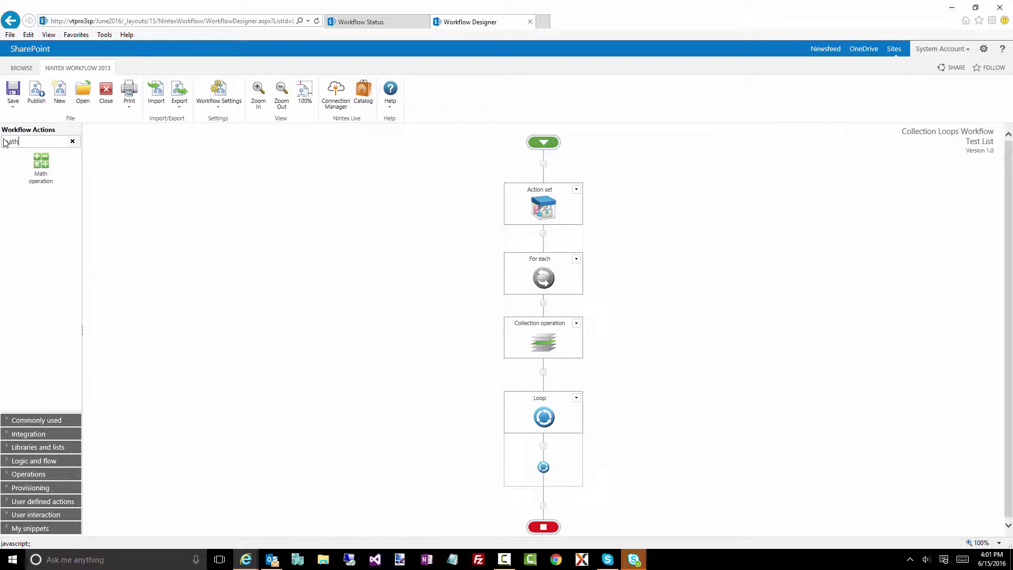
left_click_drag(40, 163, 544, 446)
scroll(412, 417, "down", 2)
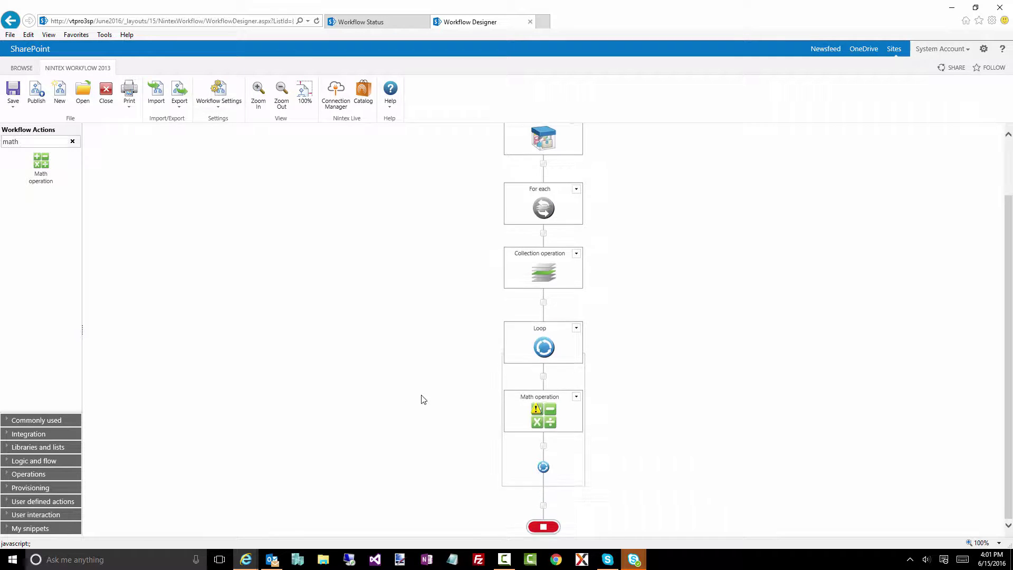
Set the Math calculation to Workflow Data numIndex with the Plus operator.
double_click(546, 421)
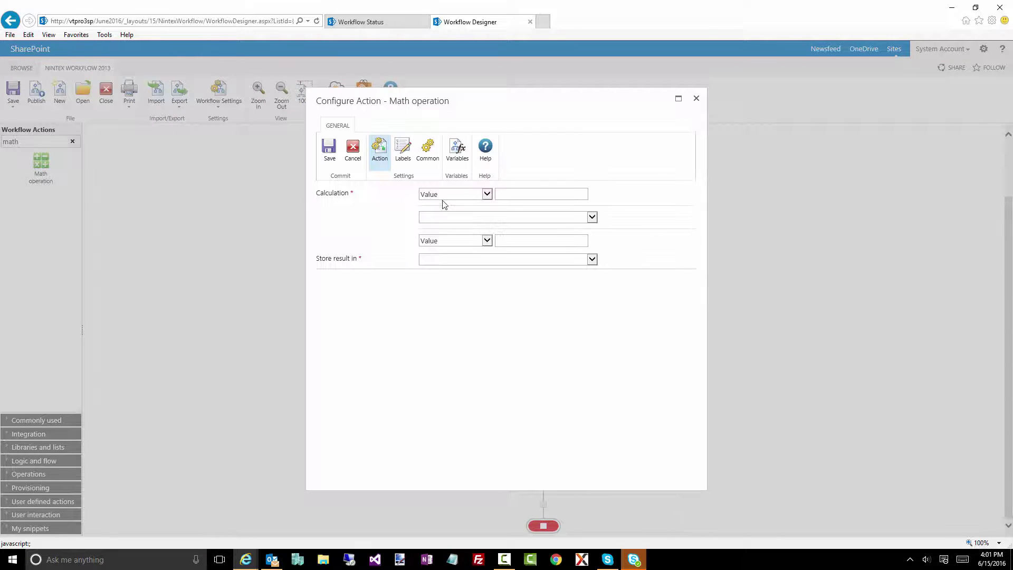
left_click(447, 195)
left_click(447, 201)
left_click(508, 195)
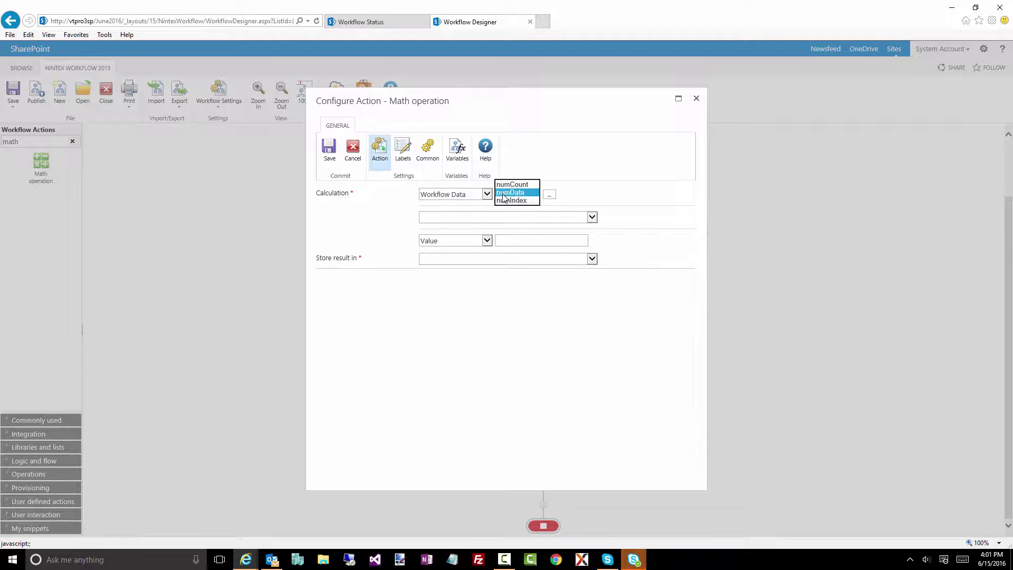
left_click(510, 191)
left_click(508, 215)
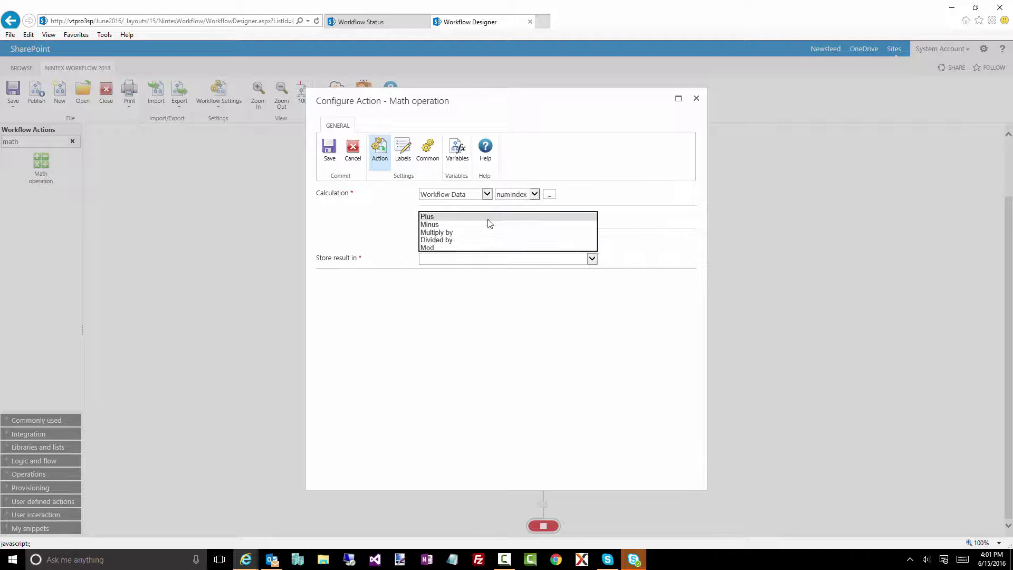
left_click(446, 217)
Add the value 1, store the result back in numIndex, and save.
left_click(514, 241)
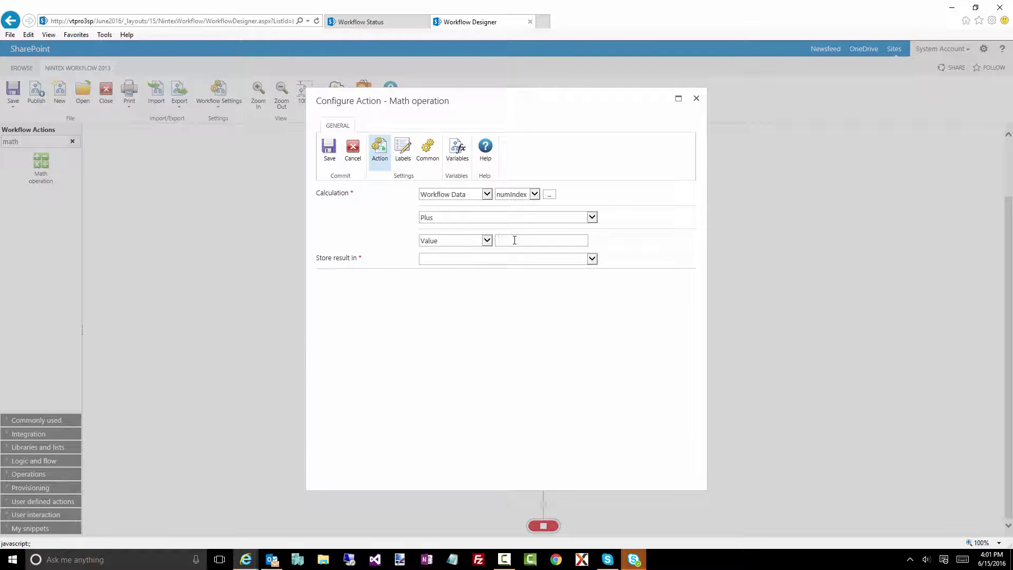
type("1")
left_click(445, 259)
left_click(445, 259)
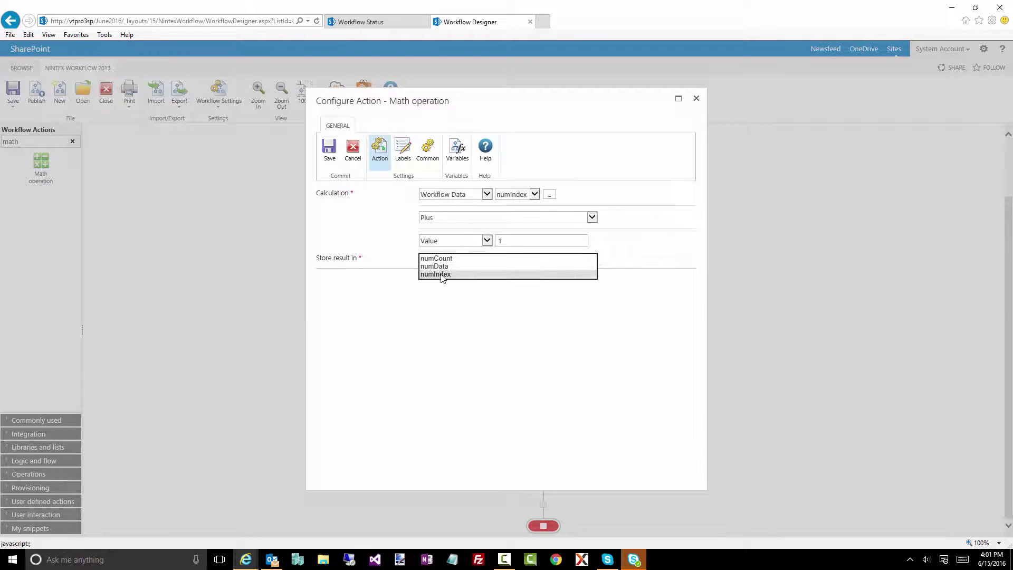
left_click(442, 274)
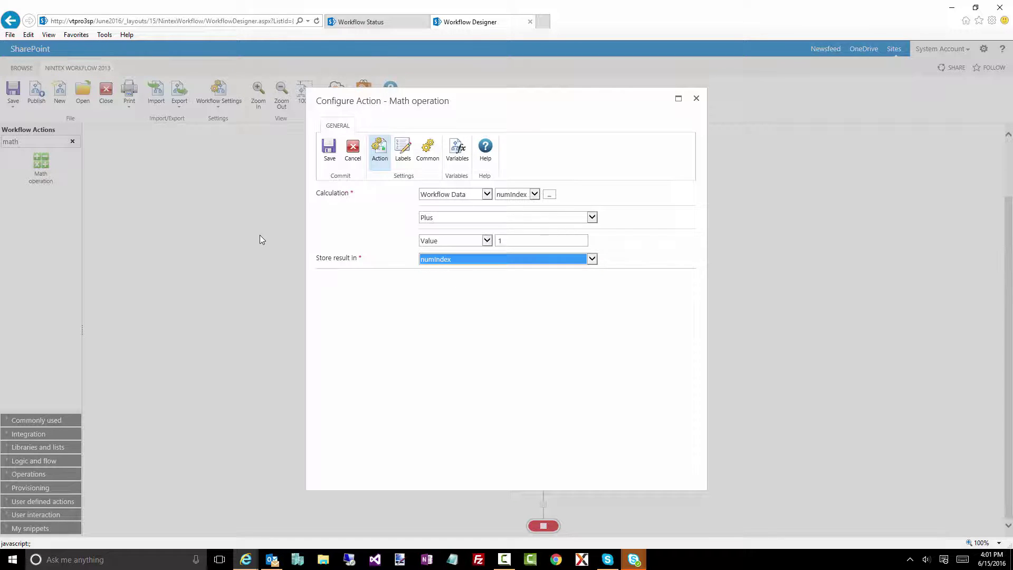
left_click(327, 158)
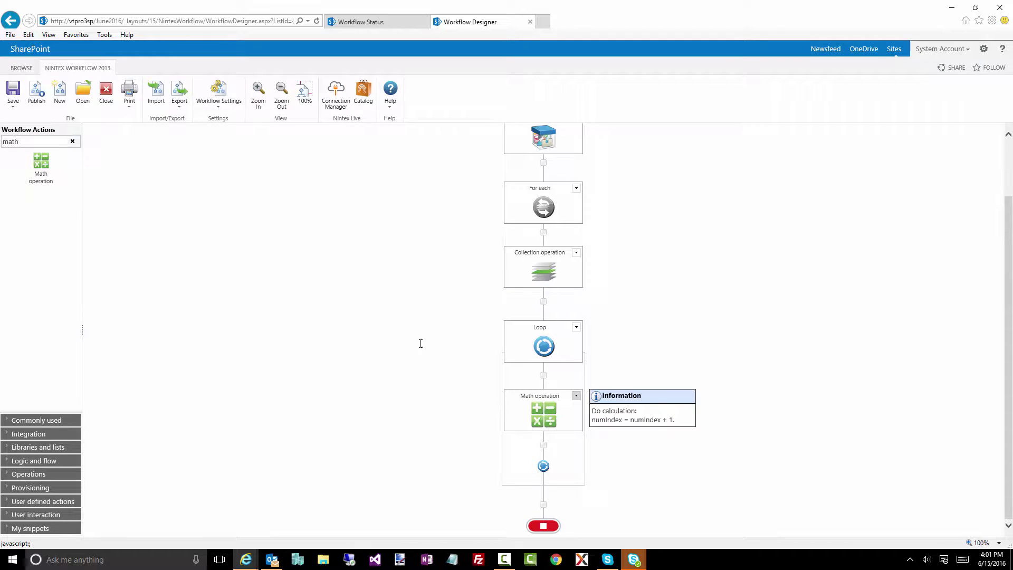
Search 'collec' and place a Collection operation between the Loop and the Math operation.
double_click(12, 142)
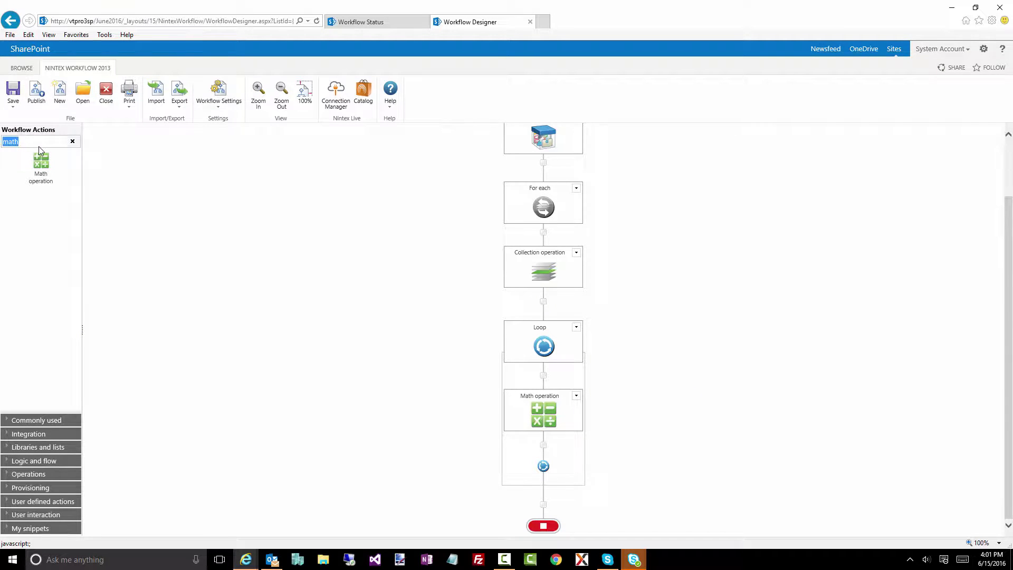
type("collec")
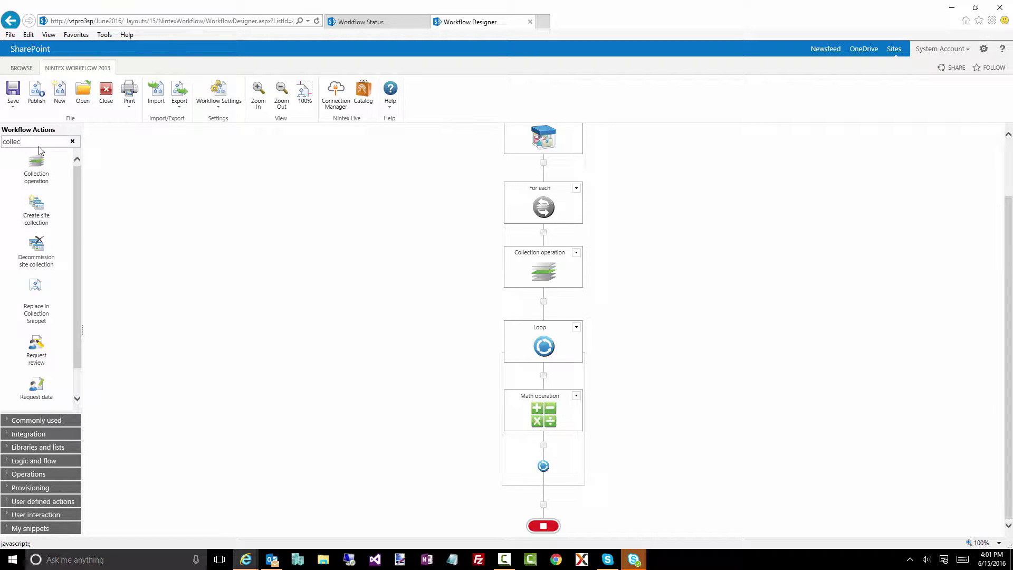
left_click_drag(37, 160, 543, 381)
Configure it to Get the collData item at index numIndex into numData, and save.
double_click(547, 414)
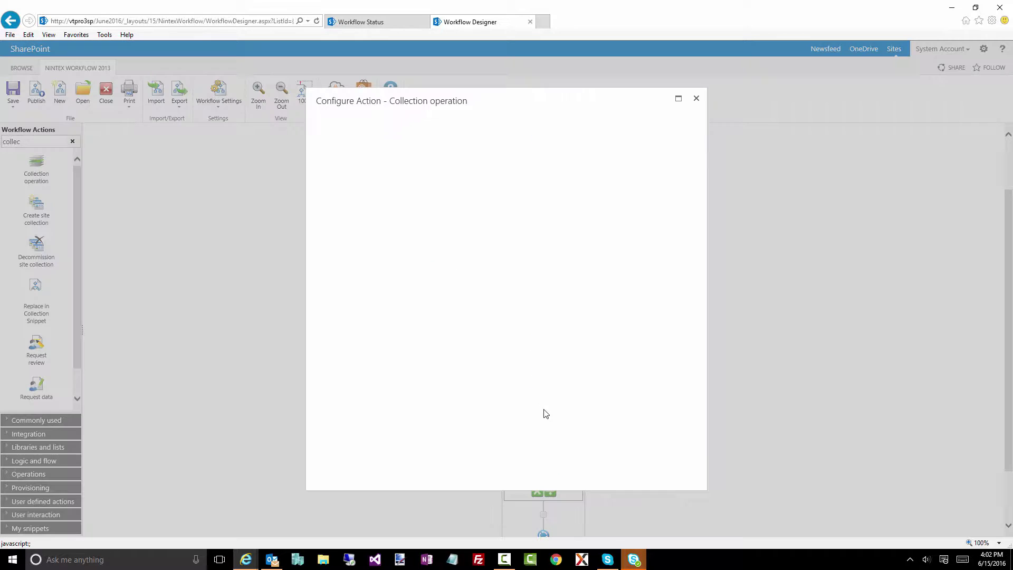
left_click(440, 196)
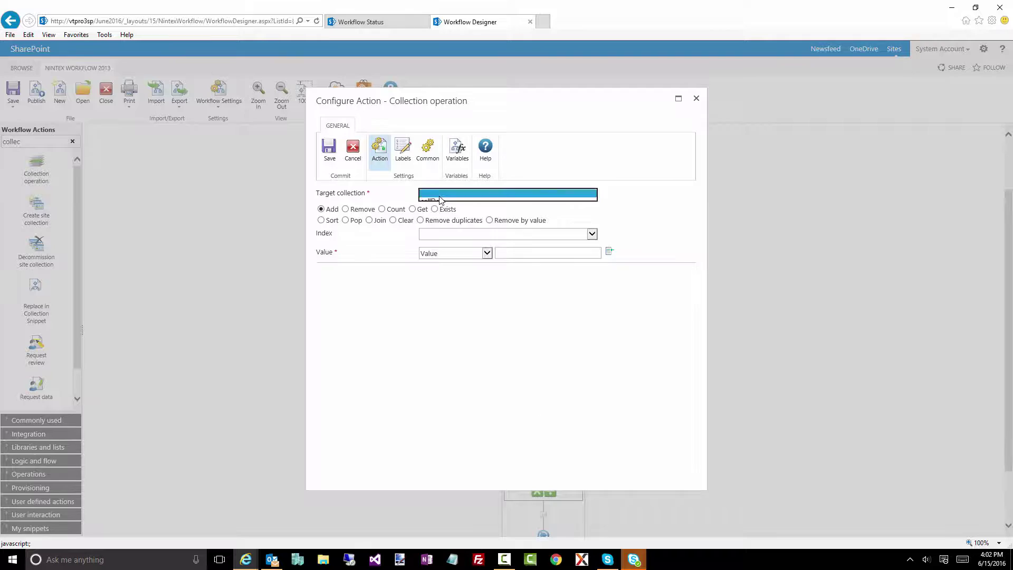
left_click(440, 201)
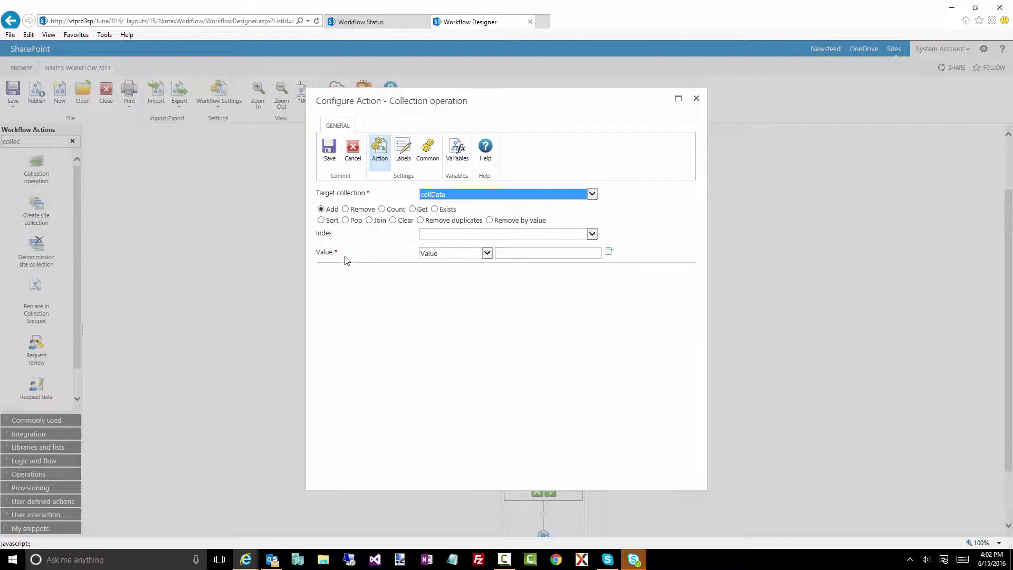
left_click(412, 209)
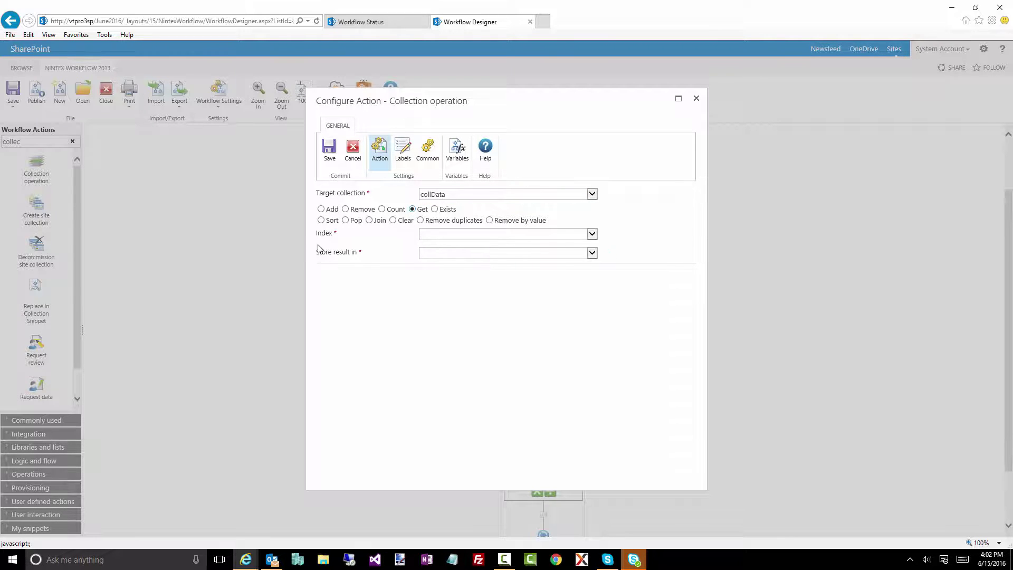
left_click(438, 235)
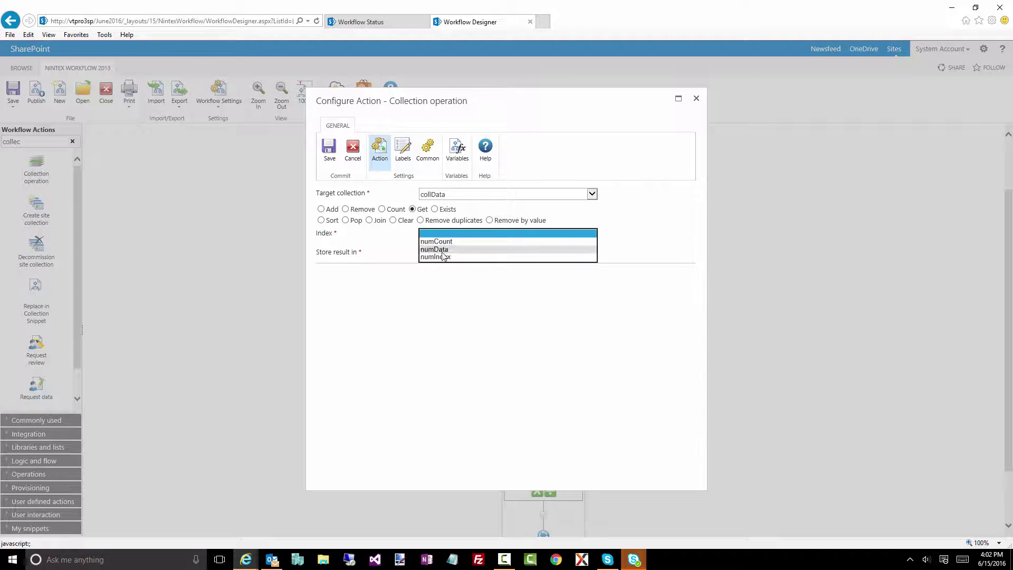
left_click(442, 257)
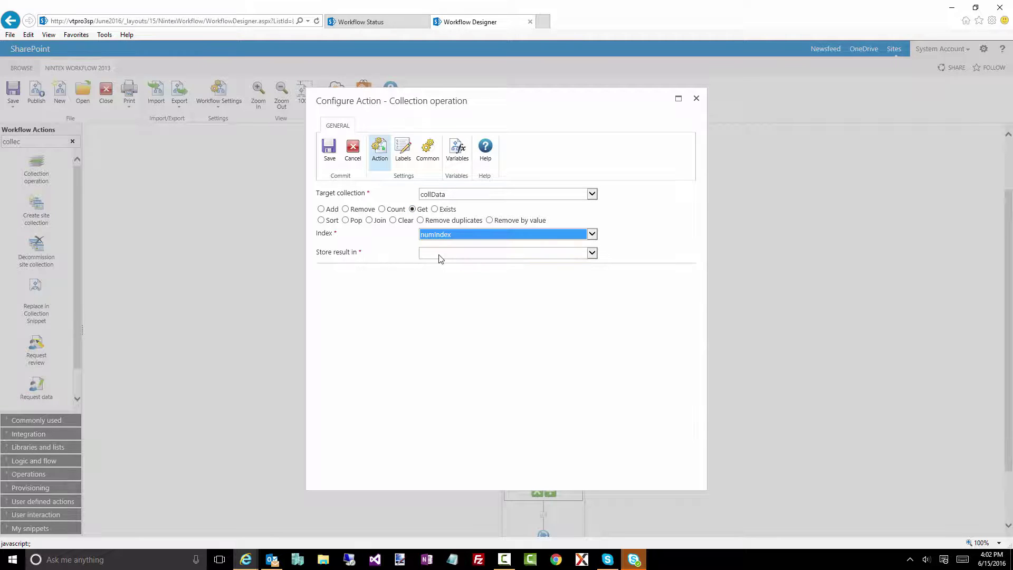
left_click(441, 254)
left_click(442, 269)
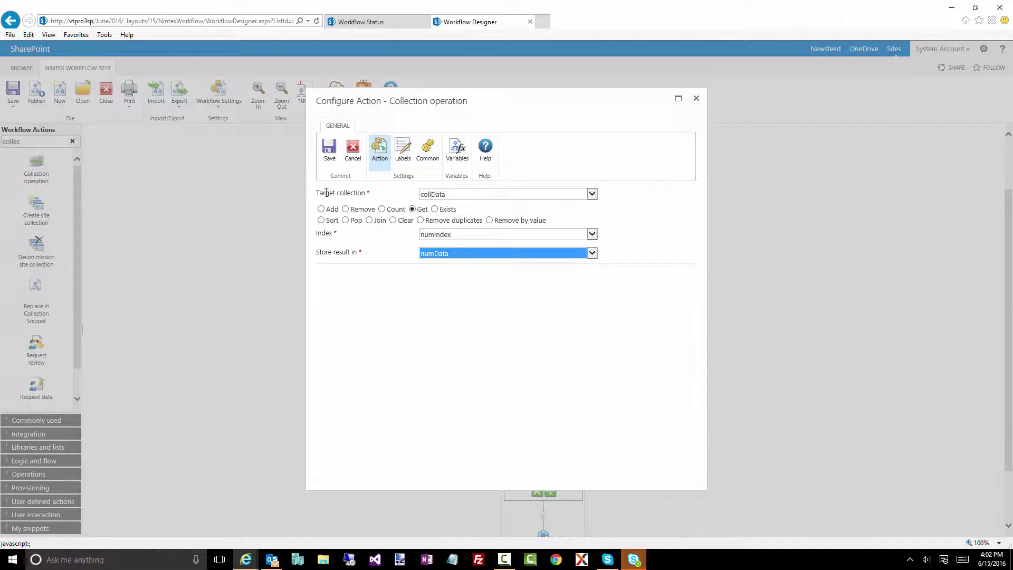
left_click(332, 153)
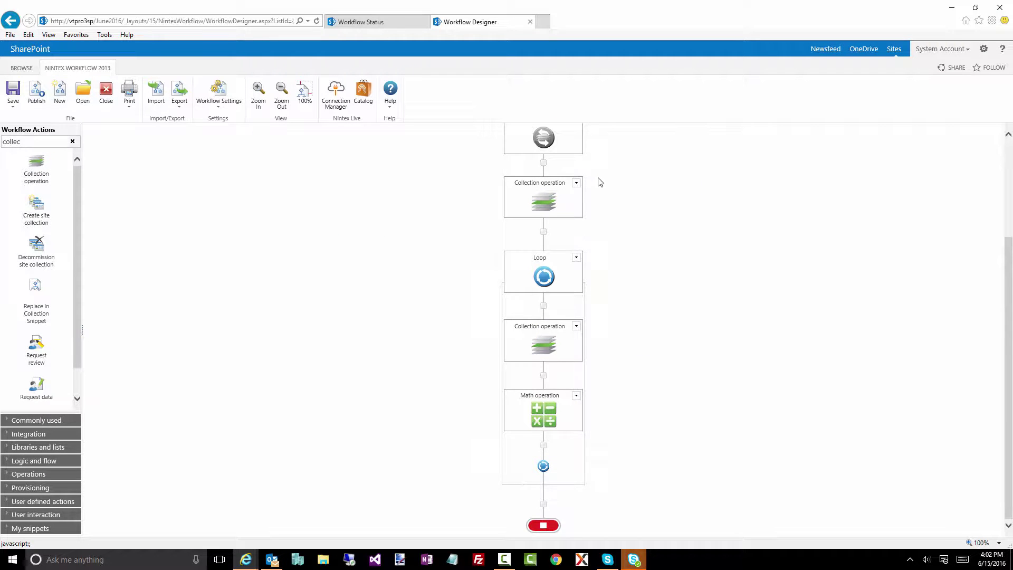
Copy the For each loop's Log in history list action and paste it above the Math operation.
scroll(600, 182, "up", 1)
left_click(576, 181)
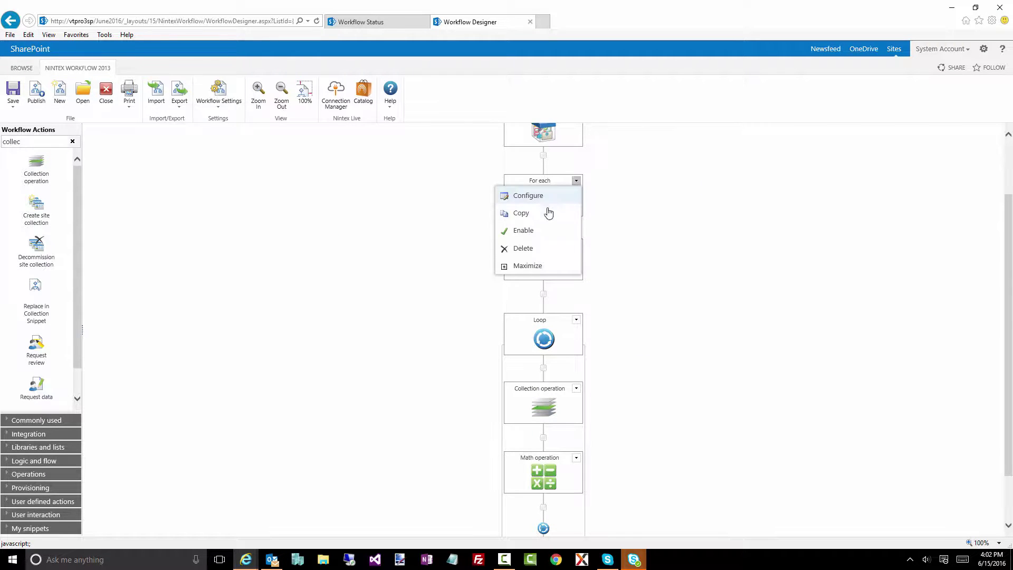
left_click(536, 266)
left_click(576, 259)
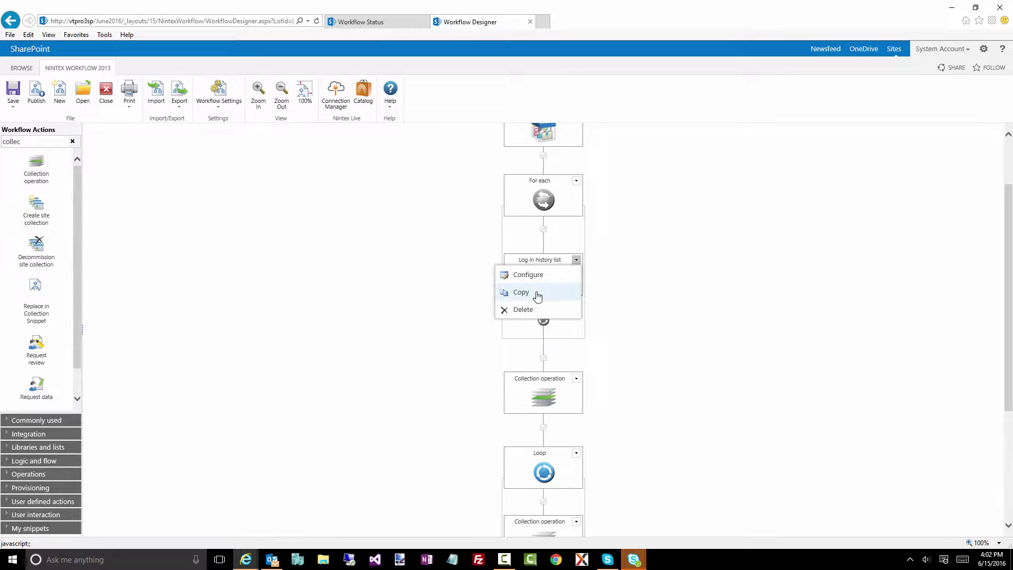
left_click(537, 293)
scroll(558, 321, "down", 3)
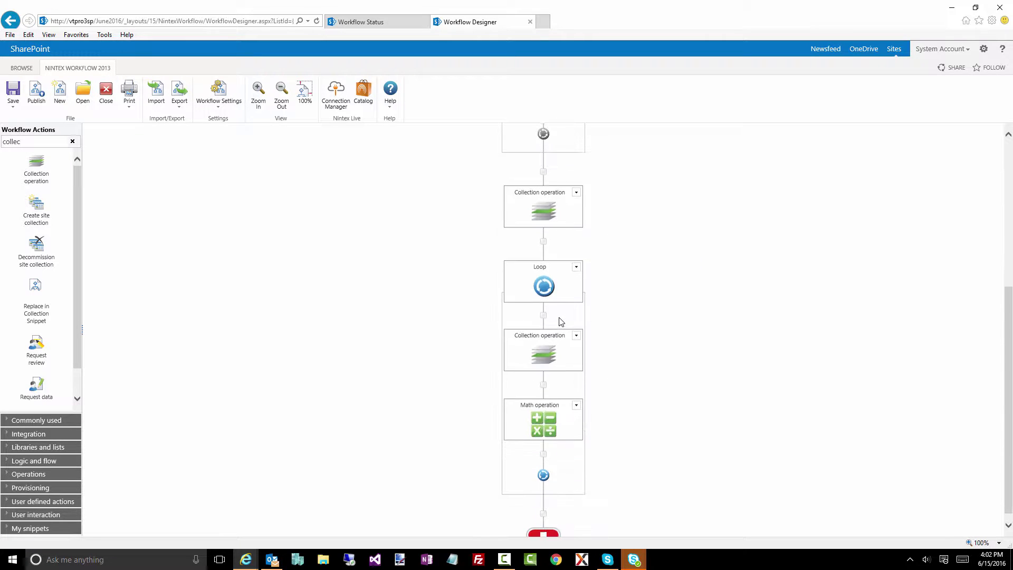
left_click(546, 385)
left_click(527, 397)
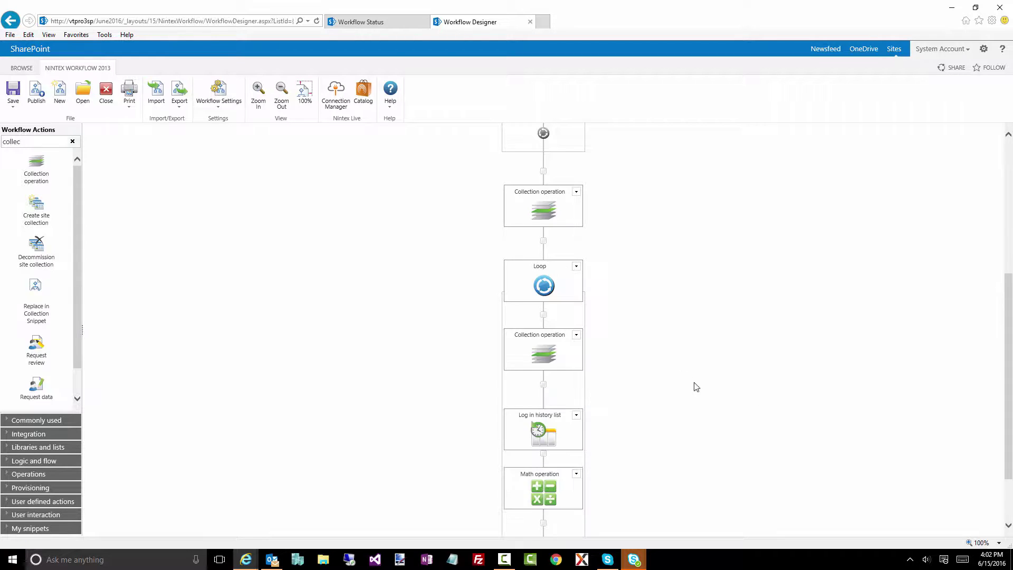
Collapse the For each container again.
scroll(576, 192, "up", 3)
left_click(576, 181)
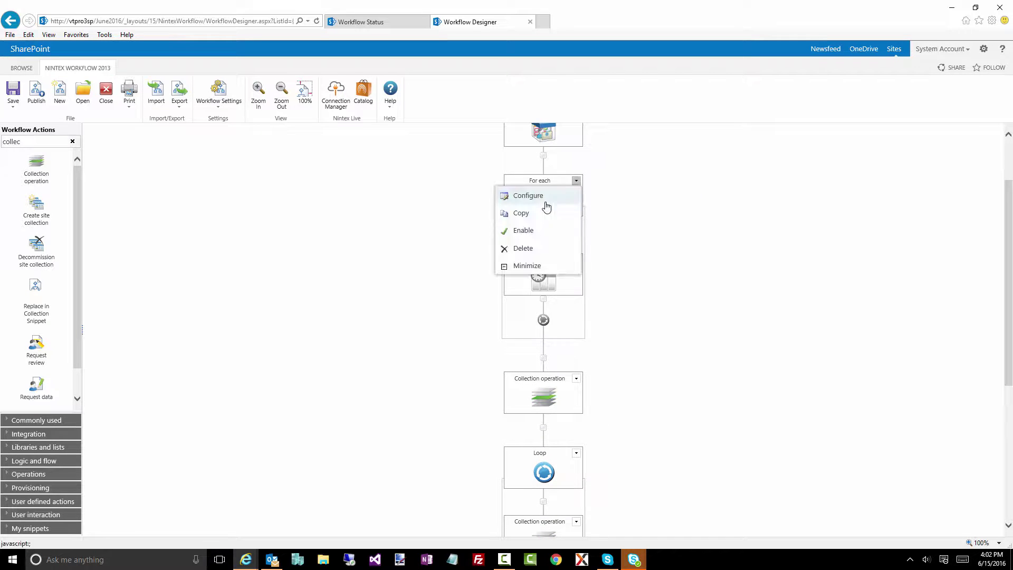
left_click(534, 267)
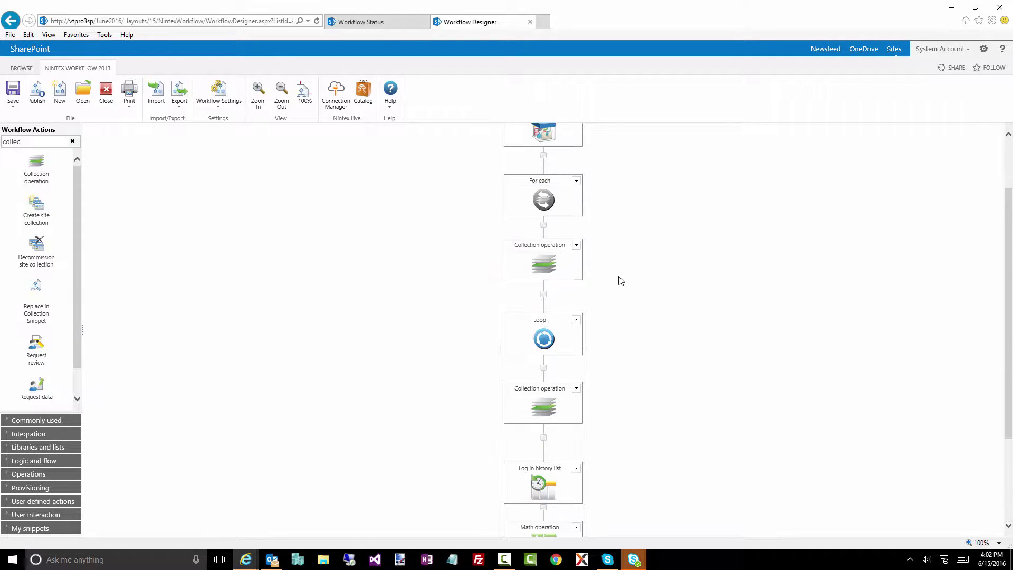
scroll(621, 281, "down", 2)
mouse_move(549, 212)
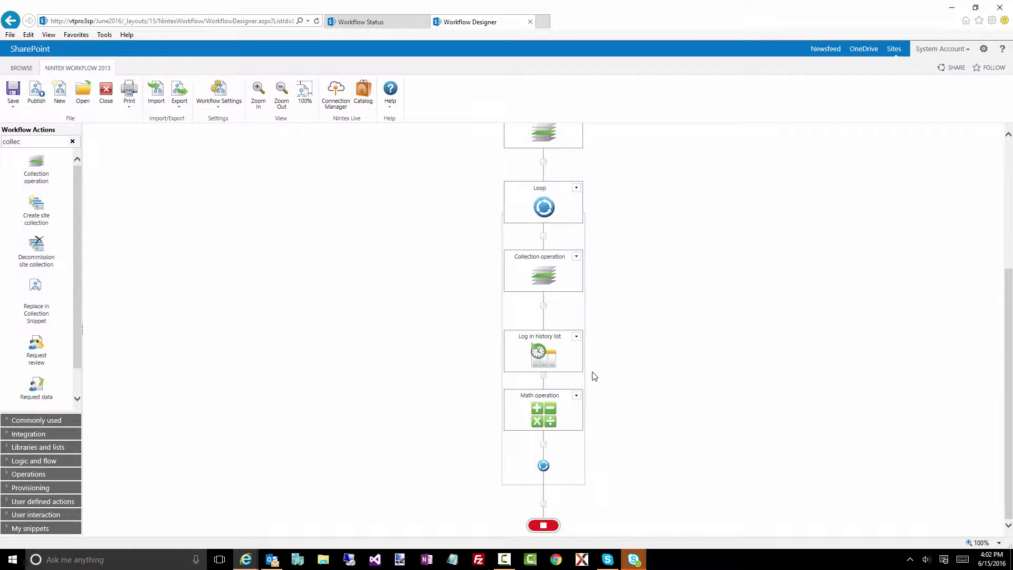
mouse_move(569, 287)
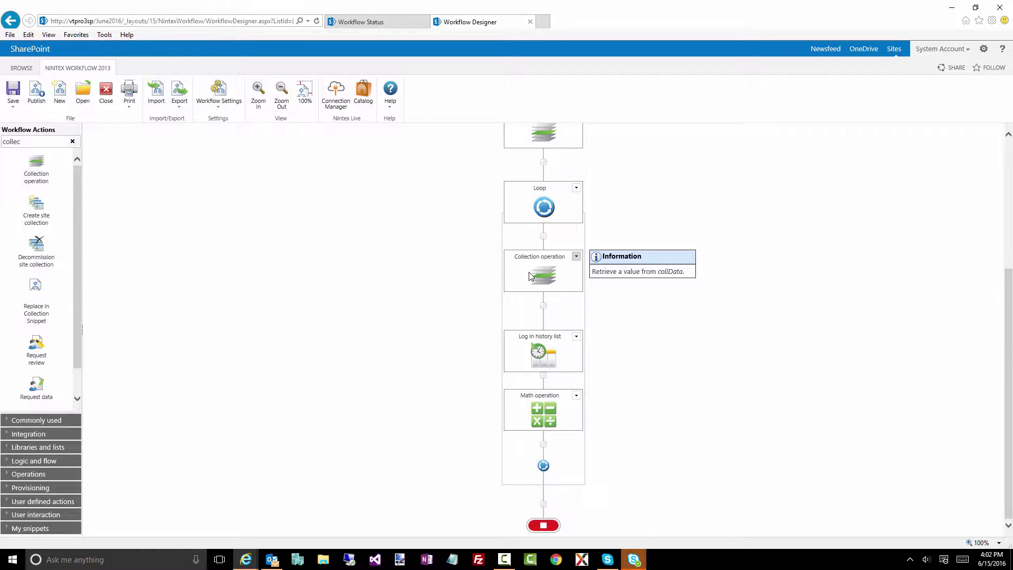
mouse_move(550, 356)
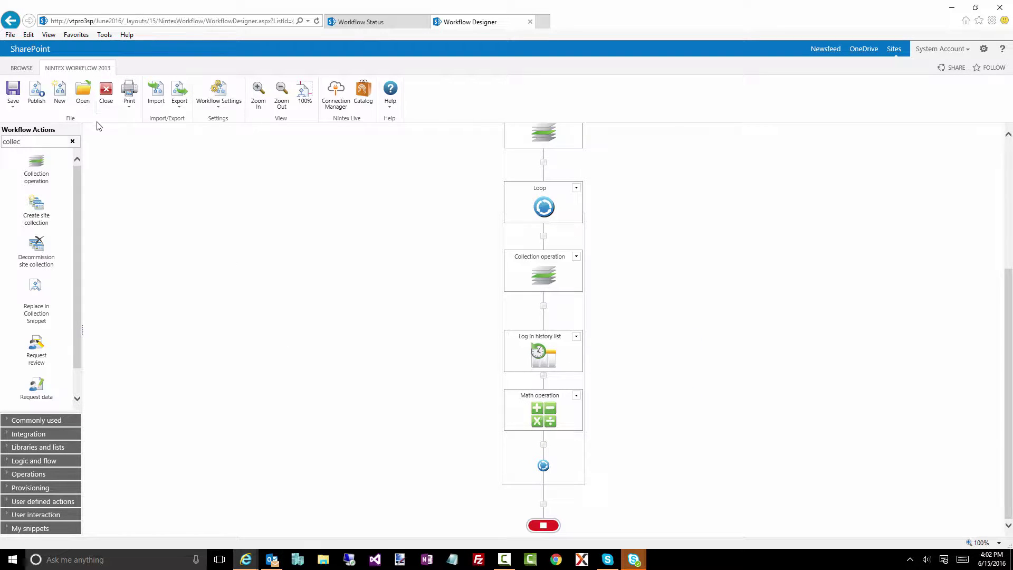
Publish the Collection Loops Workflow over its existing version and close the confirmation.
left_click(38, 96)
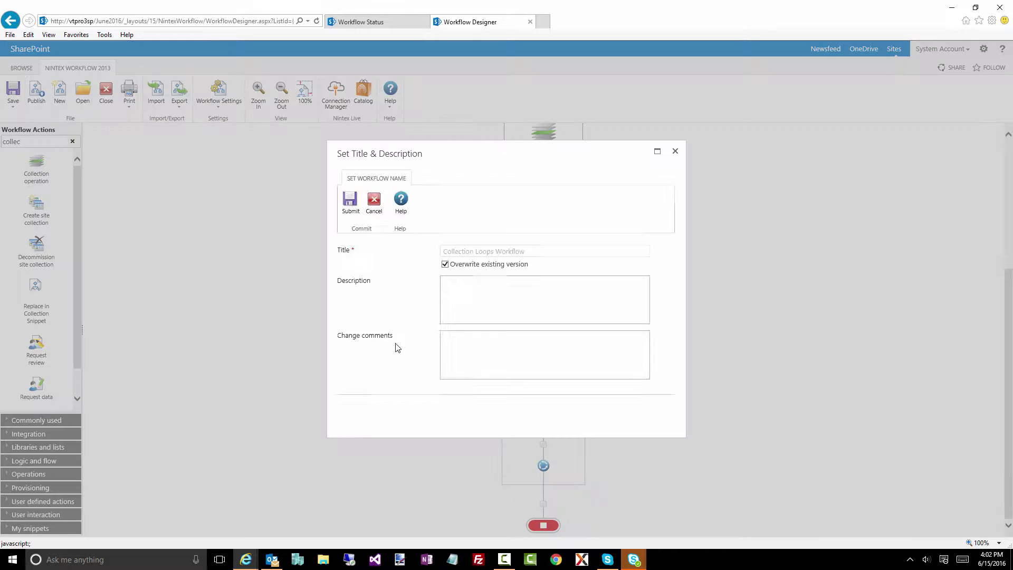
left_click(349, 213)
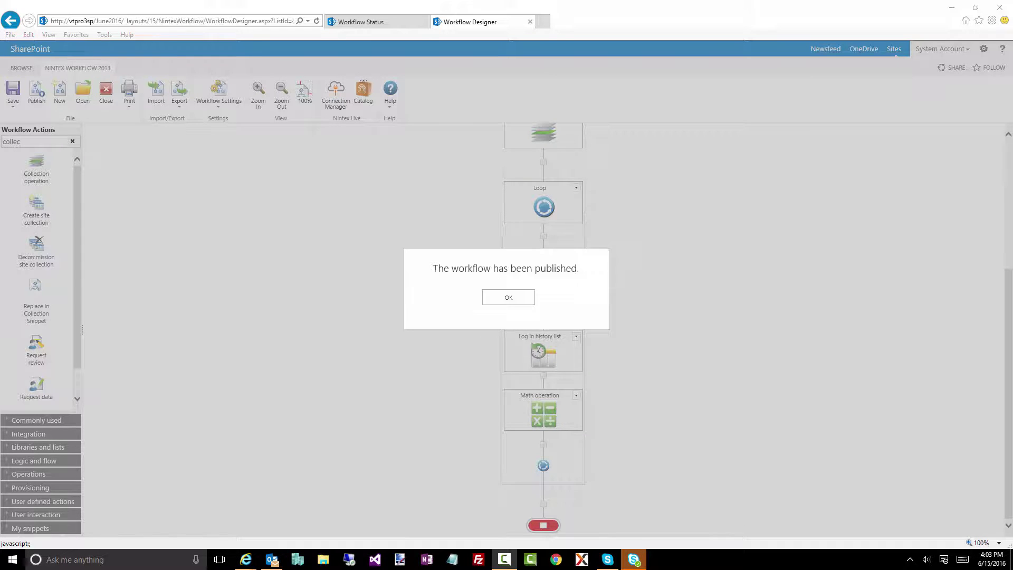
left_click(512, 302)
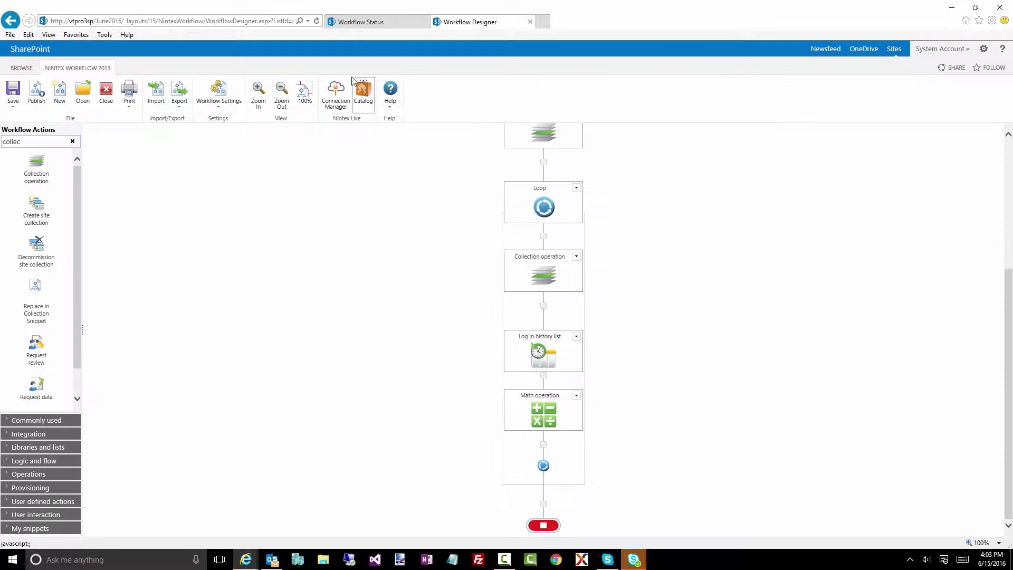
Create a new Test List item titled 'test5'.
left_click(351, 22)
left_click(42, 199)
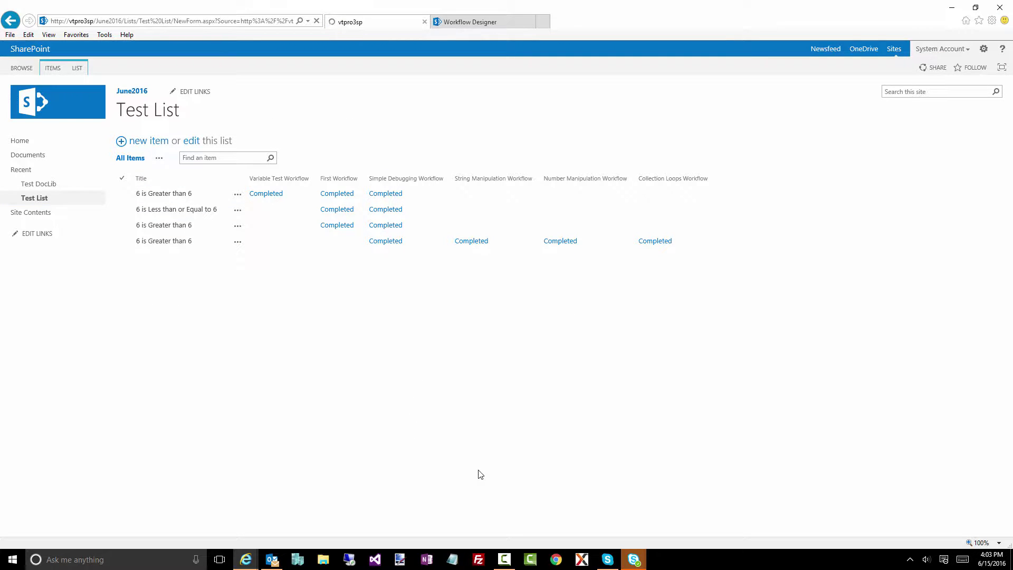
type("test5")
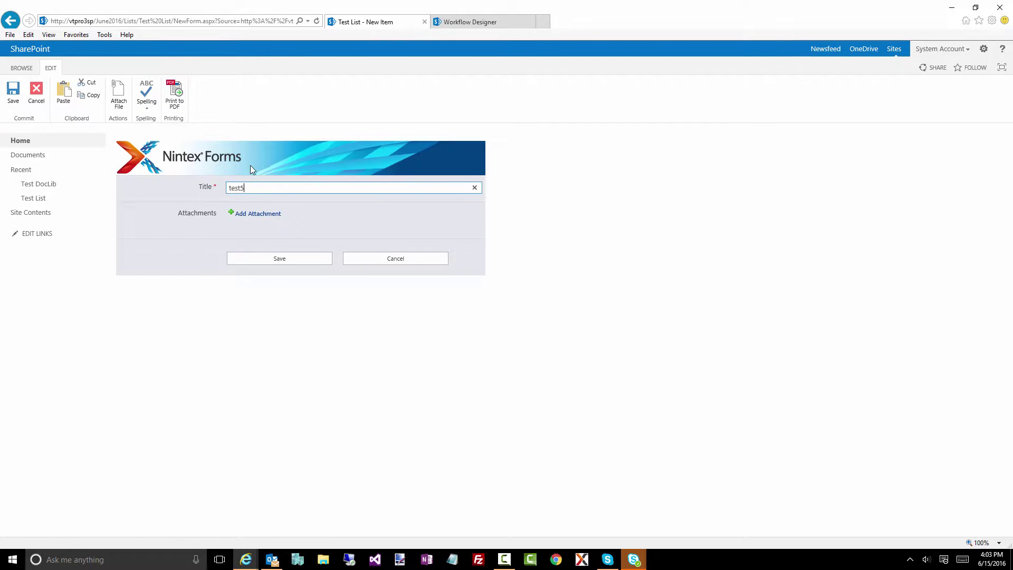
left_click(313, 262)
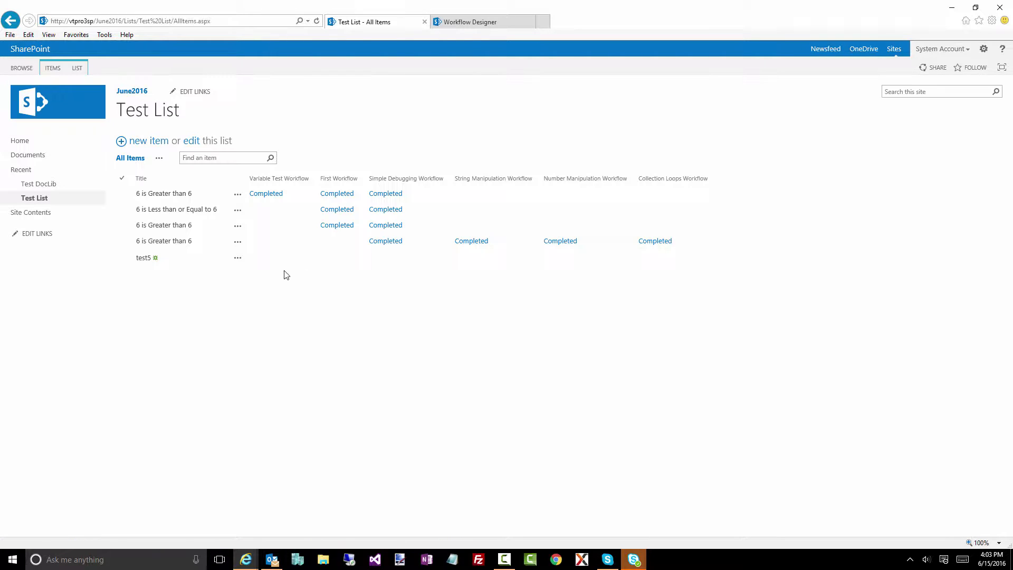
Run Collection Loops Workflow on test5 and check its completed history, logging 0. 1 through 9. 8.
left_click(237, 258)
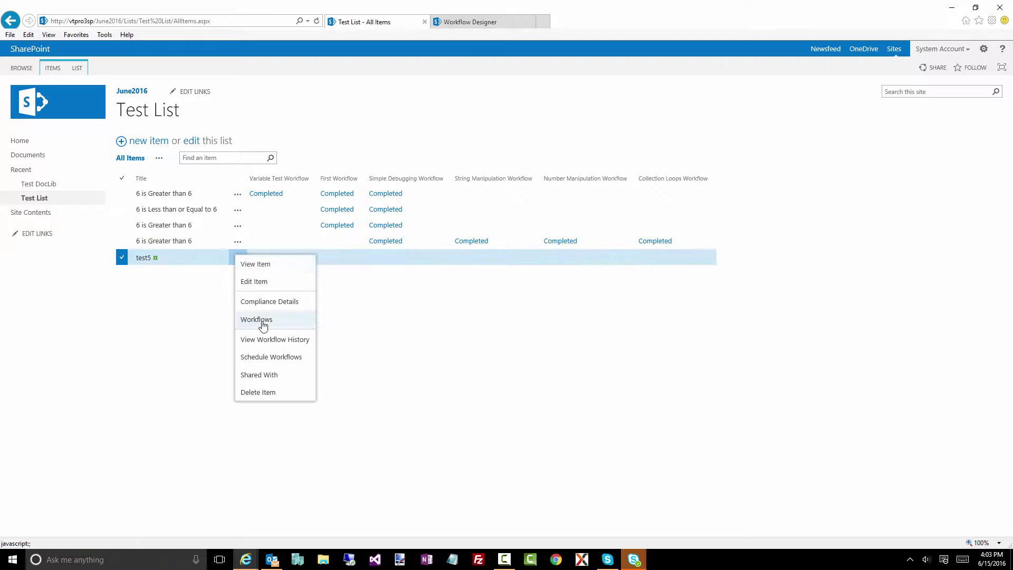
left_click(263, 321)
left_click(185, 170)
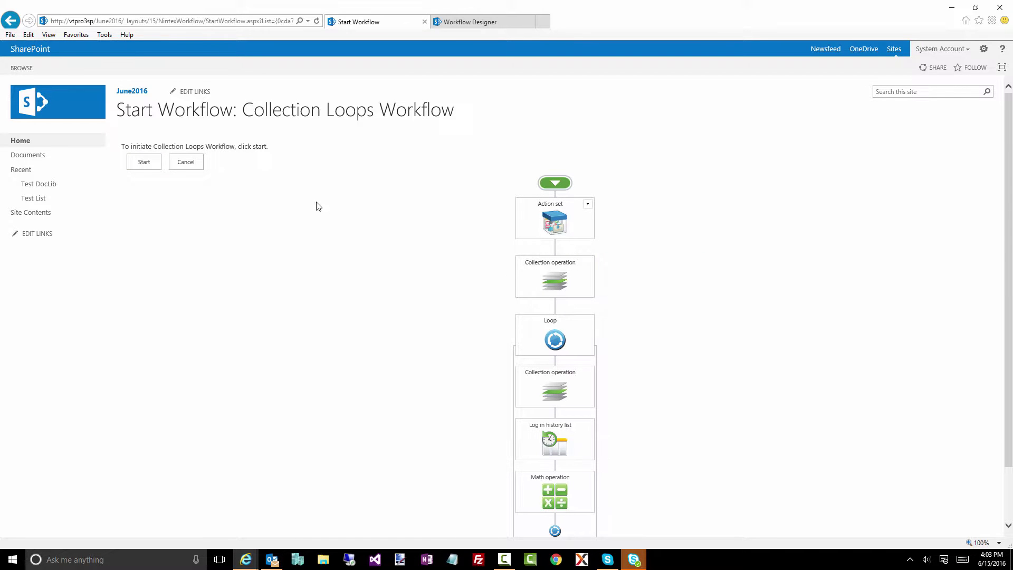
left_click(156, 163)
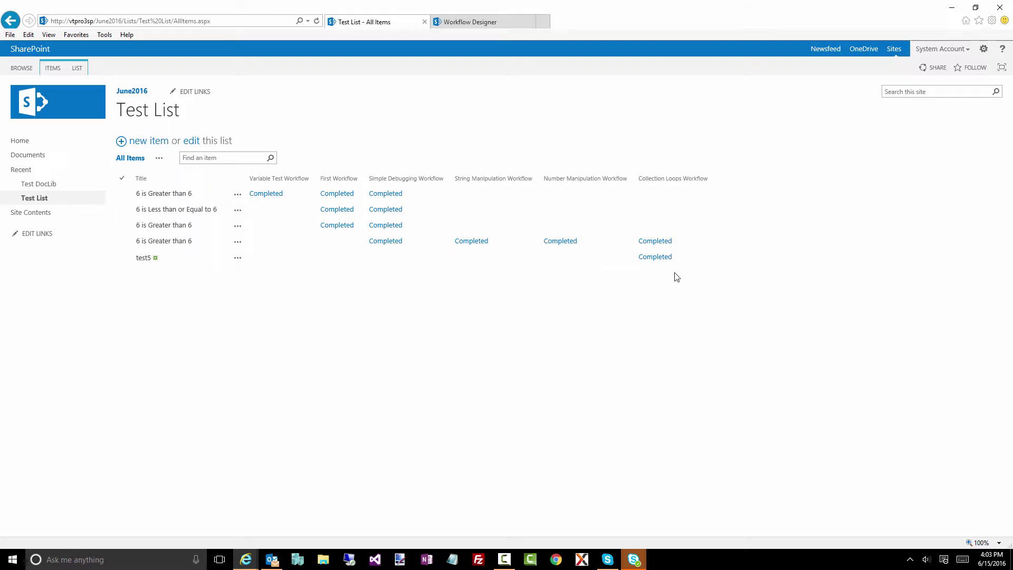
left_click(655, 257)
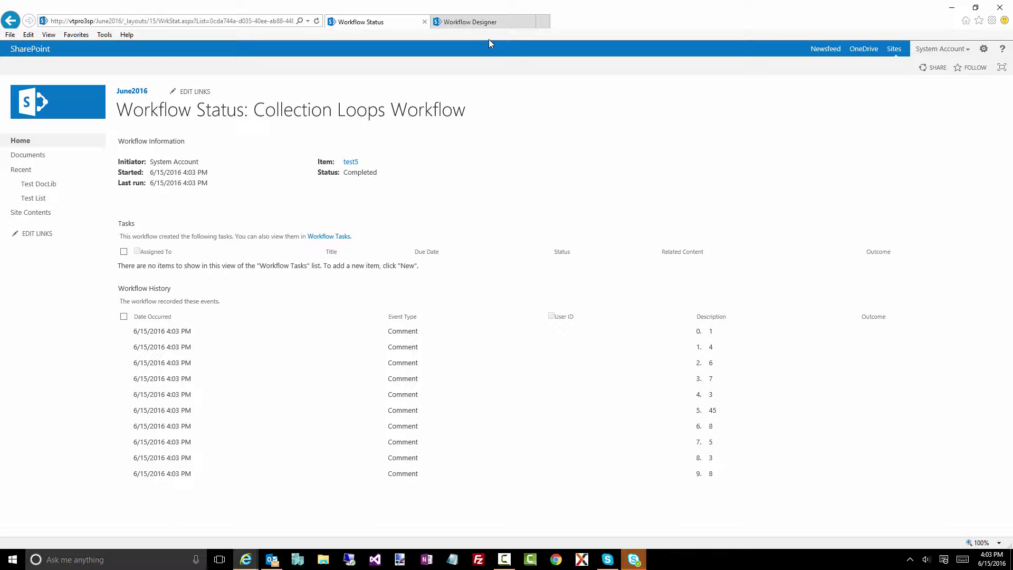
left_click(485, 23)
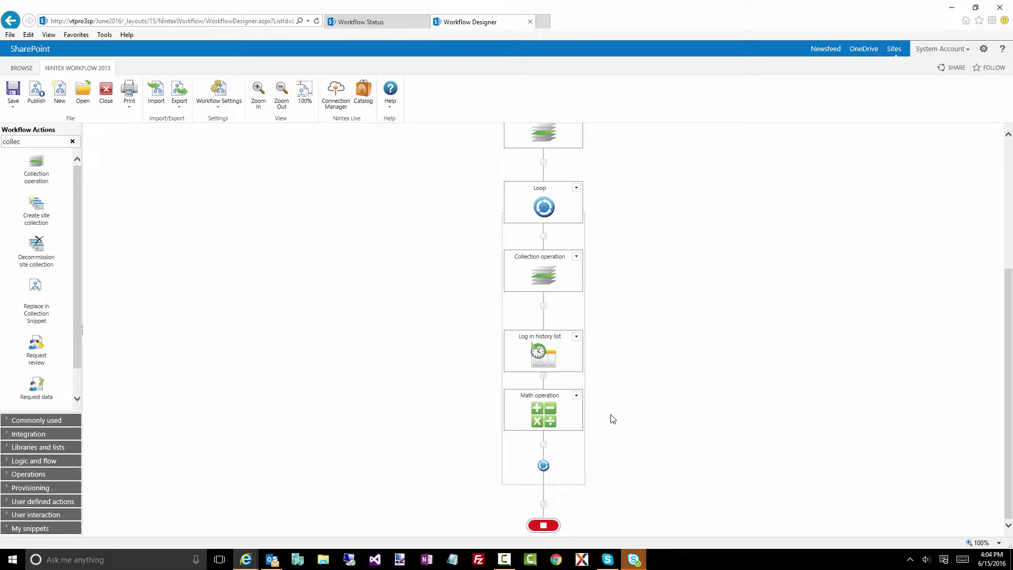
scroll(645, 435, "up", 2)
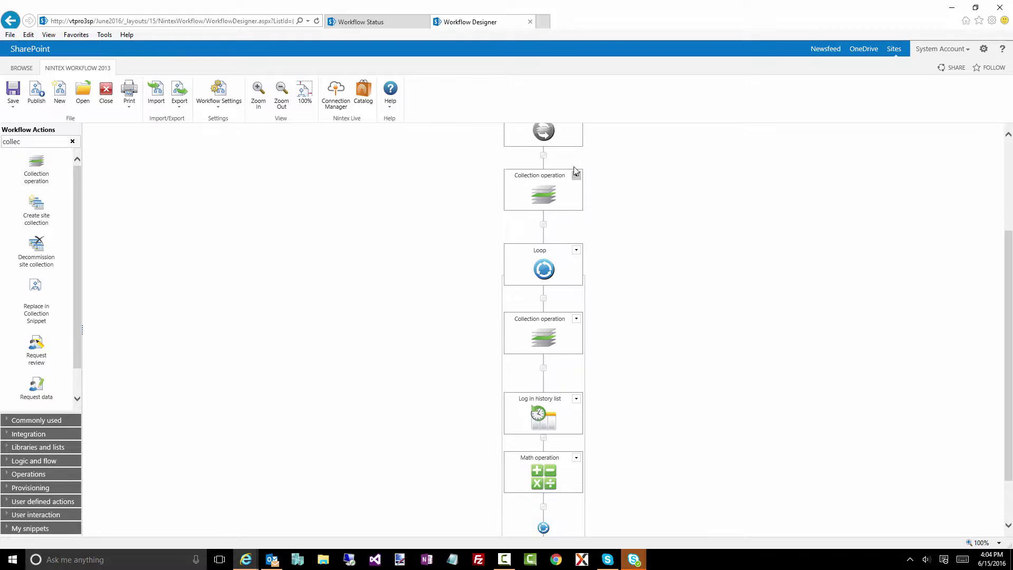
scroll(580, 177, "up", 2)
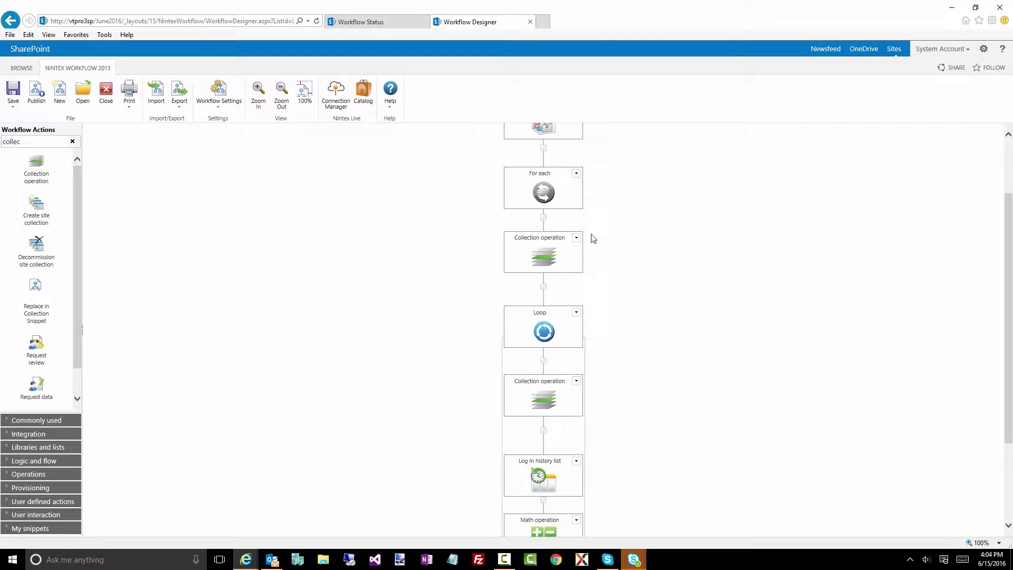
scroll(615, 297, "down", 4)
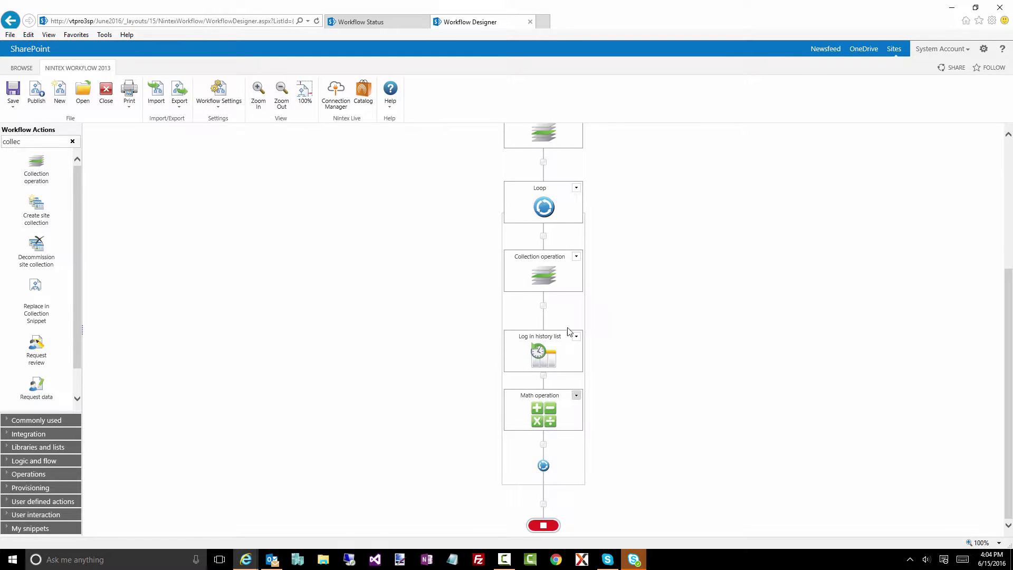
mouse_move(520, 350)
scroll(484, 274, "up", 3)
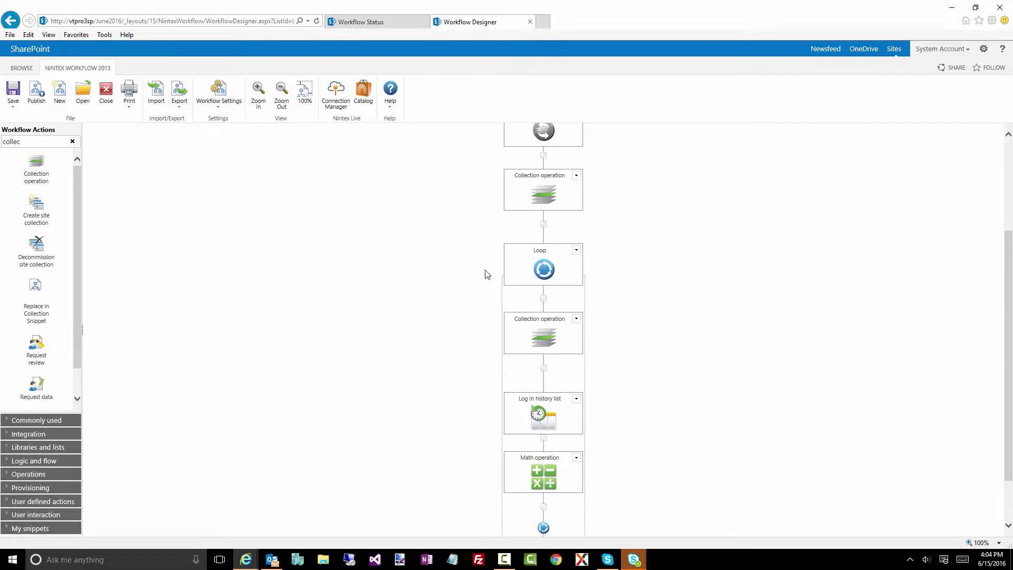
scroll(495, 263, "up", 2)
mouse_move(538, 319)
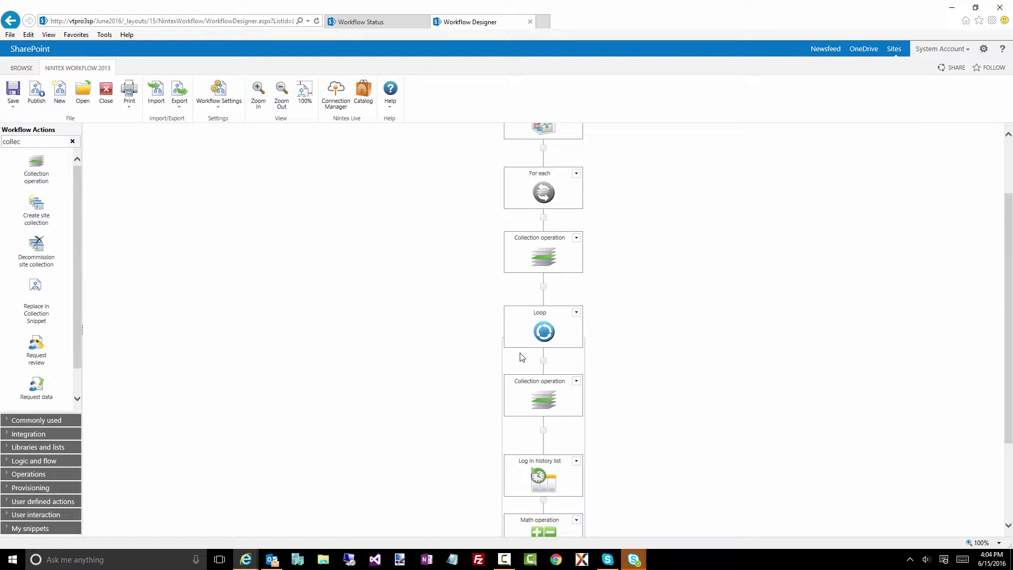
scroll(493, 287, "down", 3)
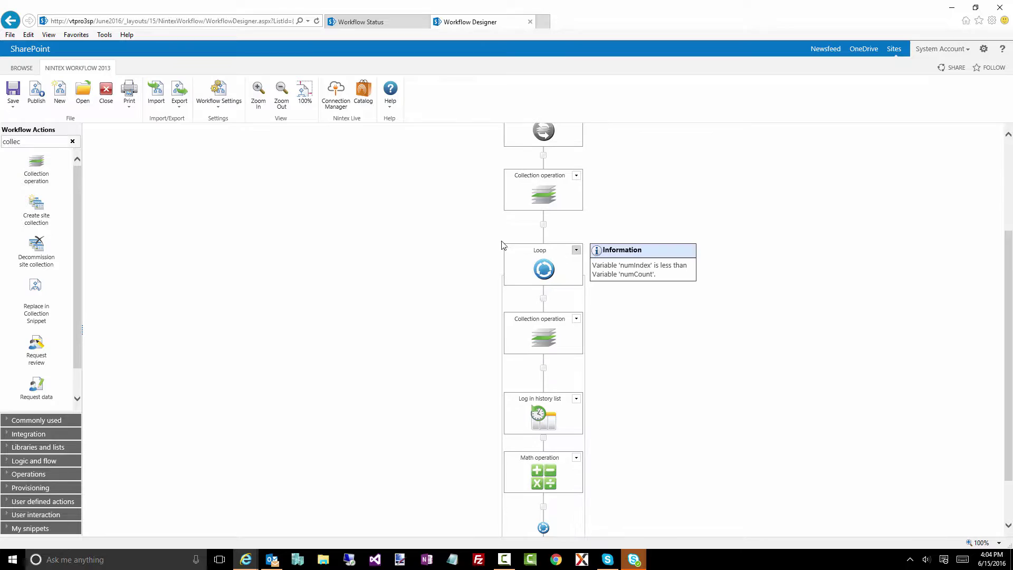
mouse_move(525, 217)
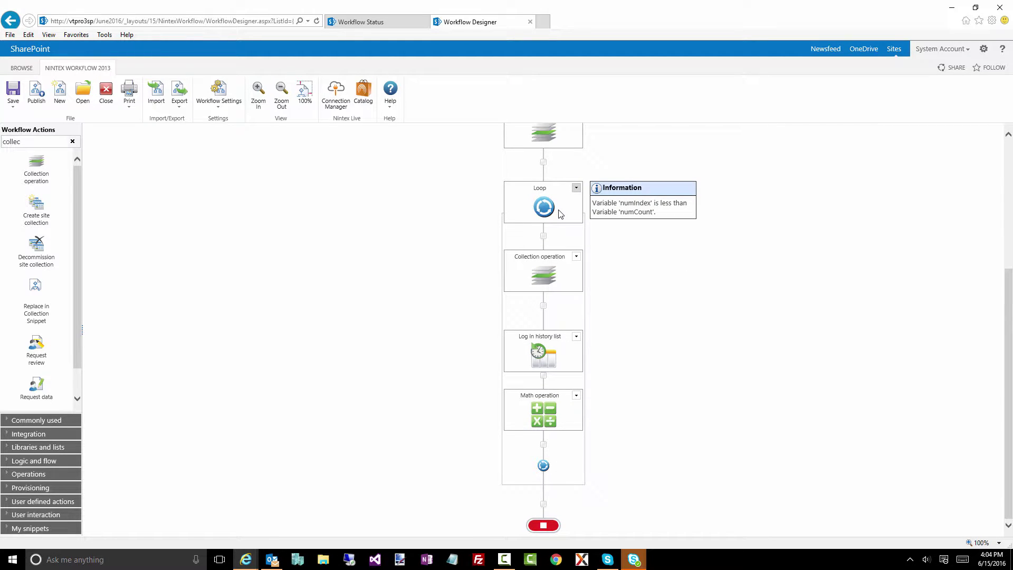
Disable the Loop's numIndex-incrementing Math operation, leaving the Collection operation and log action active.
left_click(577, 395)
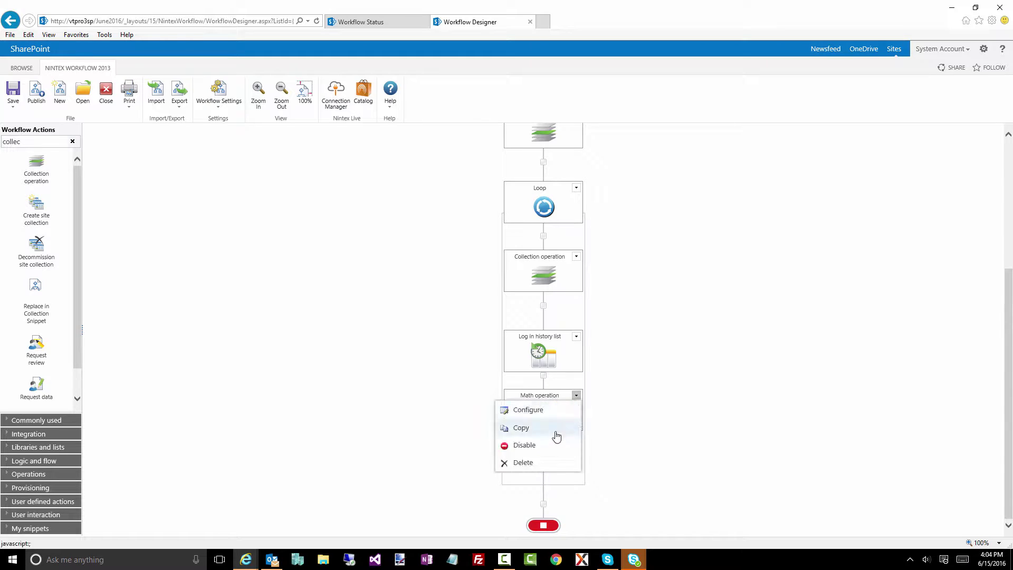
left_click(549, 446)
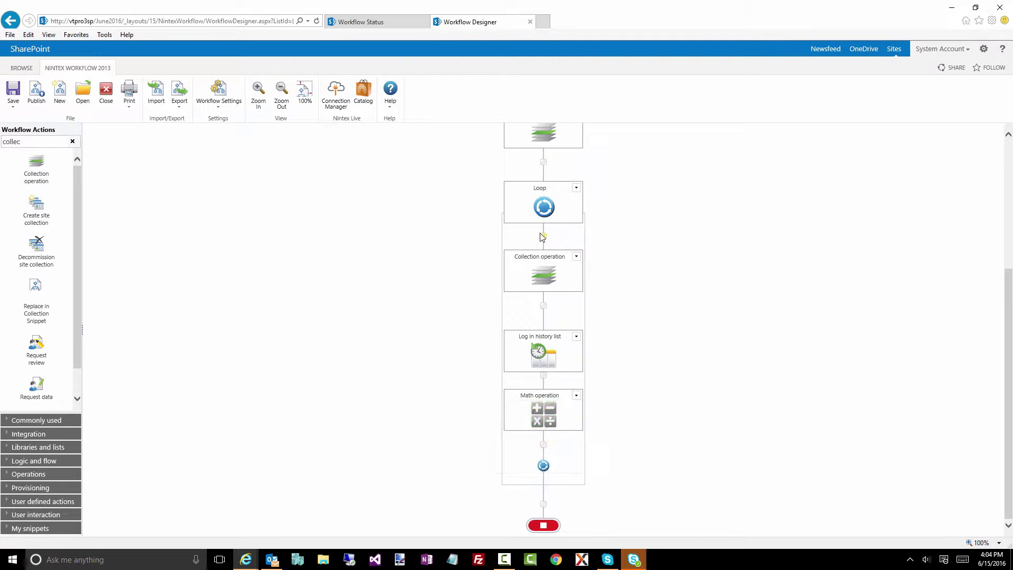
mouse_move(545, 201)
mouse_move(550, 421)
mouse_move(562, 271)
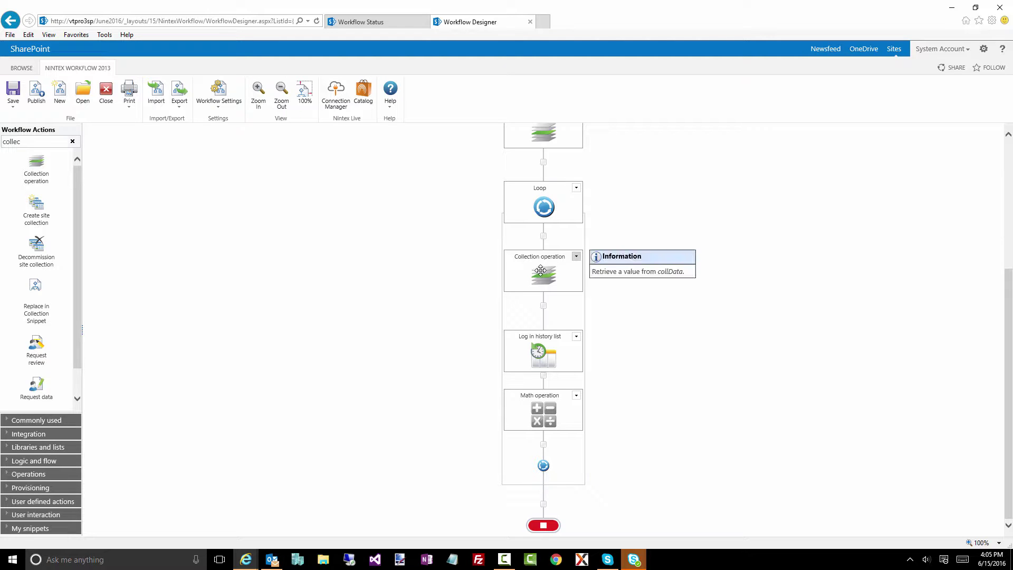
mouse_move(569, 225)
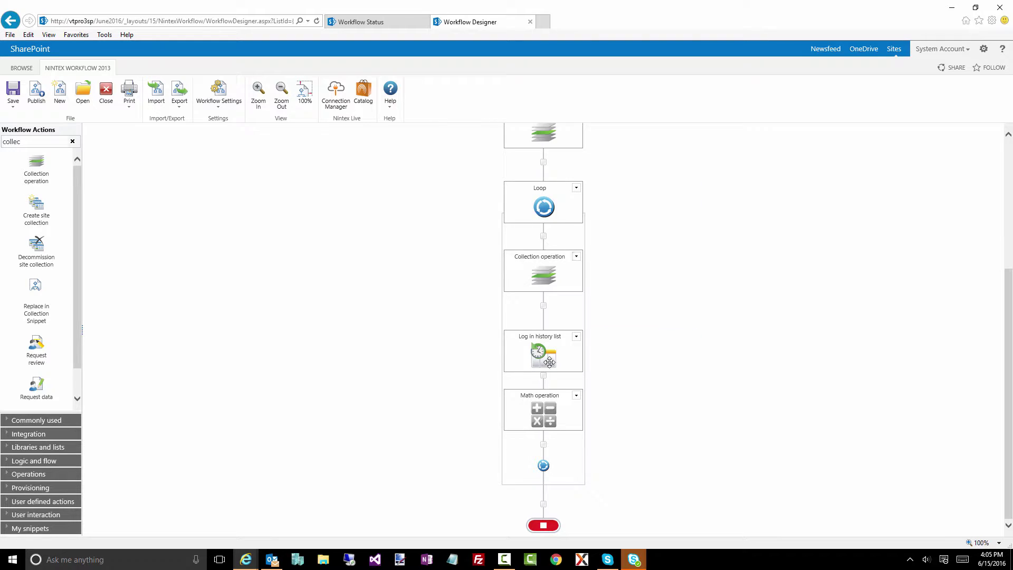
mouse_move(515, 286)
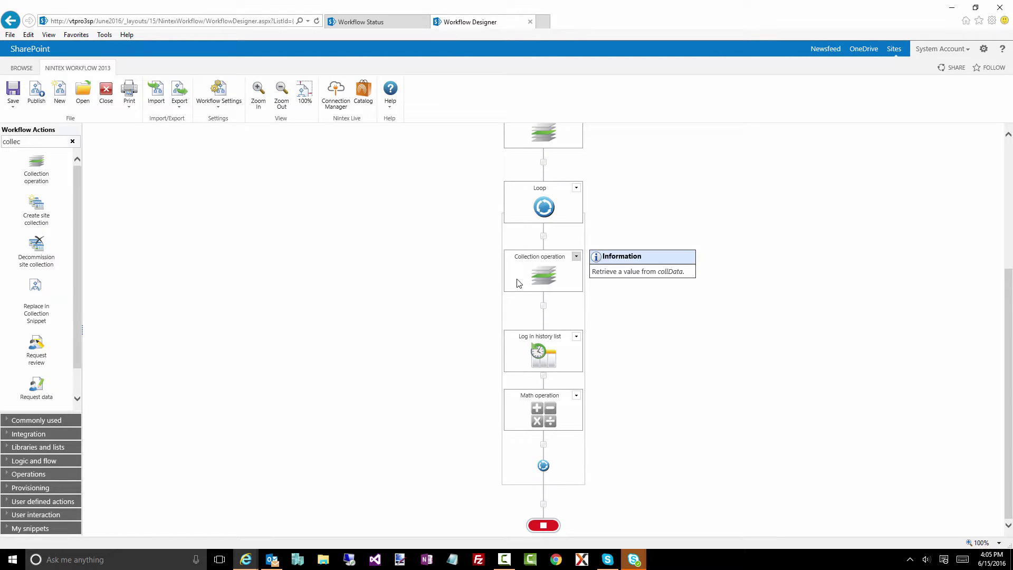
mouse_move(517, 366)
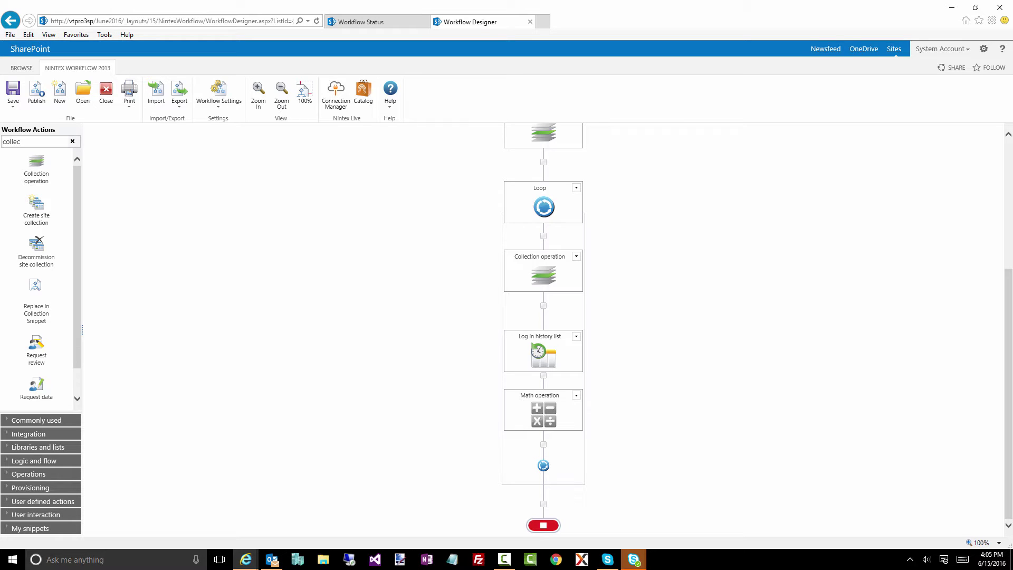
key("F10")
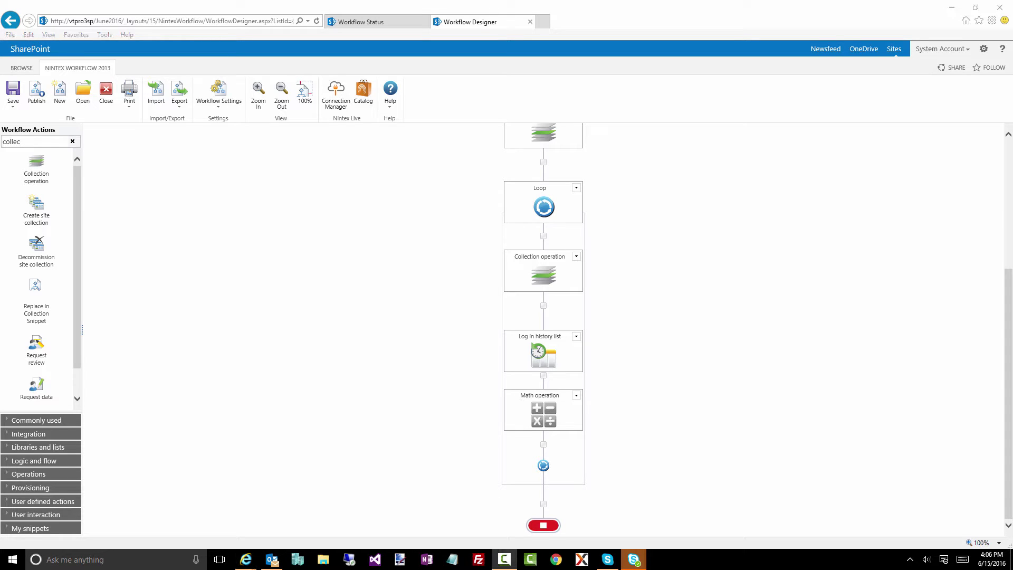
scroll(802, 347, "up", 2)
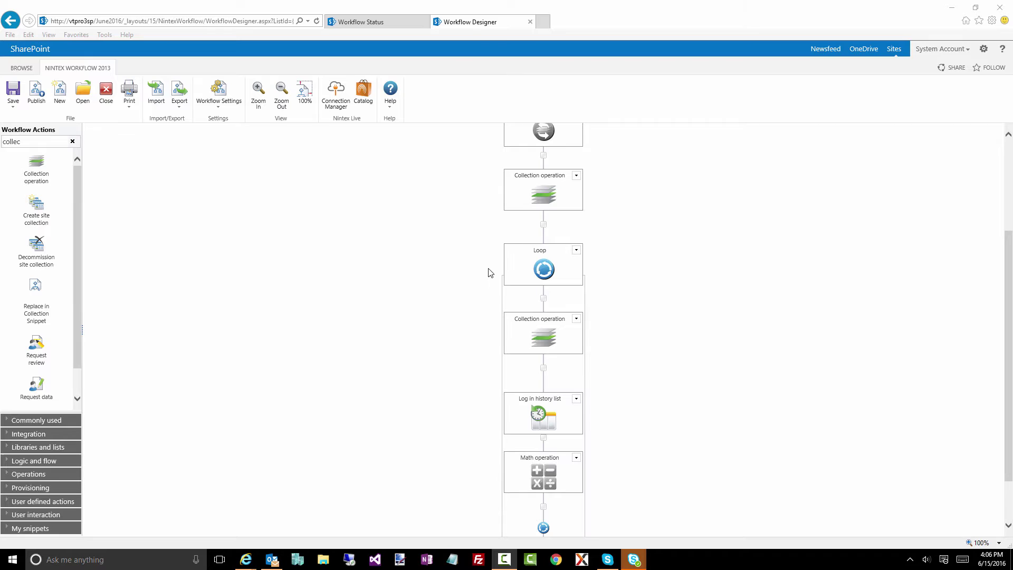
mouse_move(536, 257)
scroll(597, 218, "up", 2)
mouse_move(576, 205)
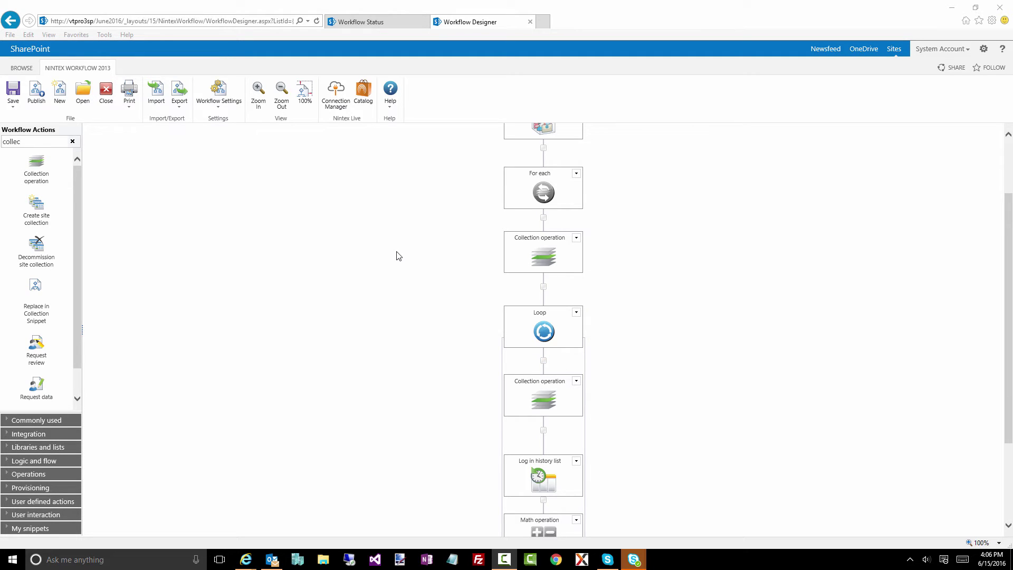
mouse_move(534, 328)
mouse_move(507, 564)
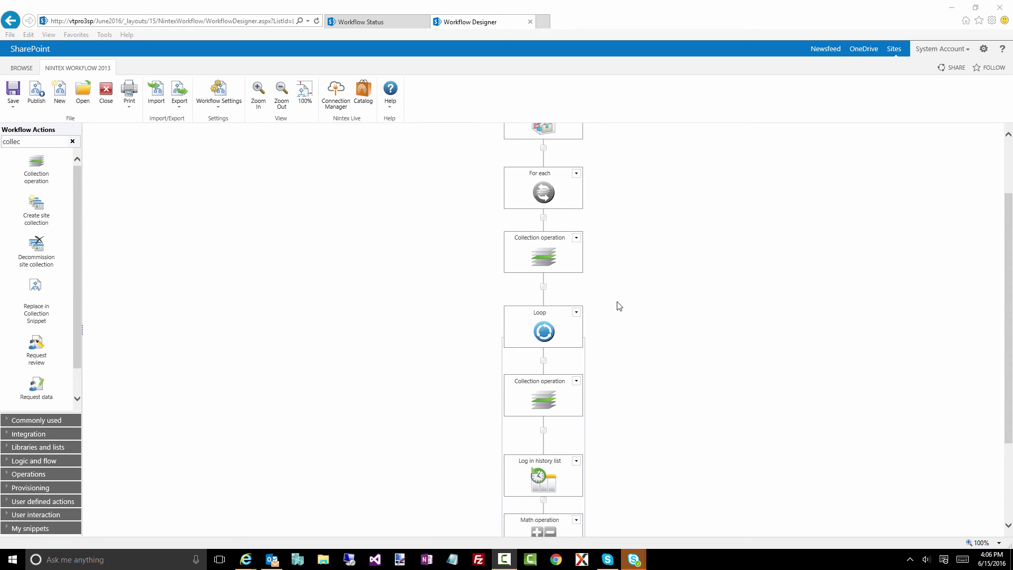